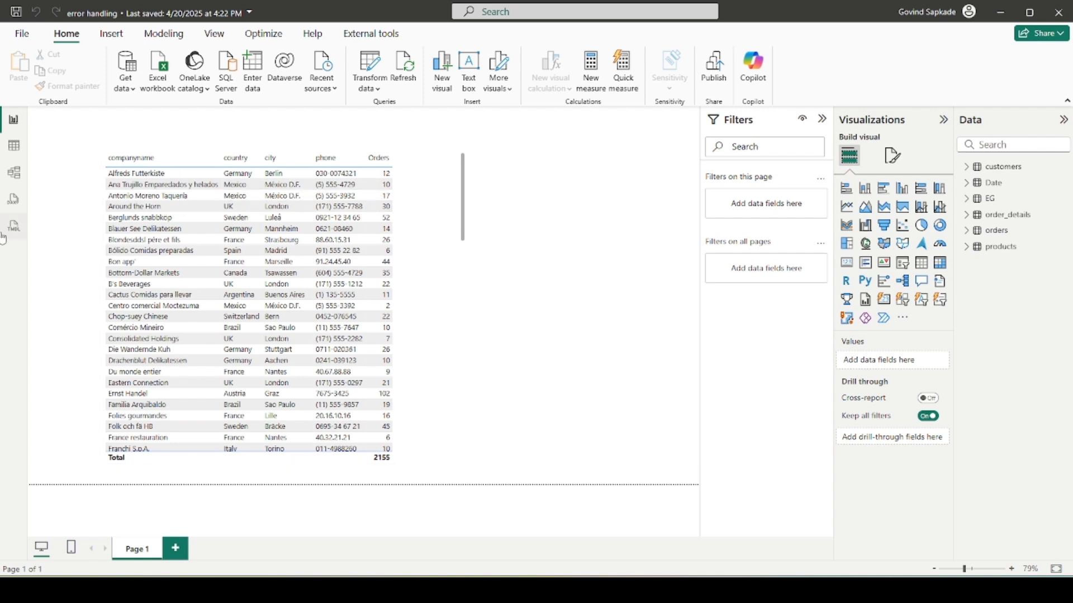
Open the model view, collapse the Properties pane and move the orders table slightly up to align it with the products table
click(14, 172)
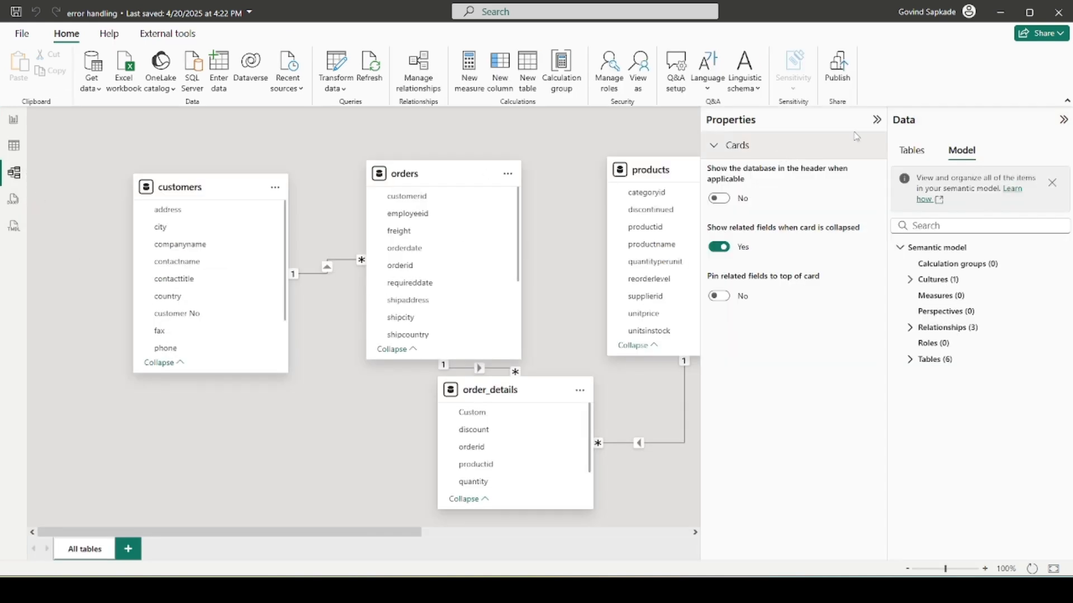
click(876, 121)
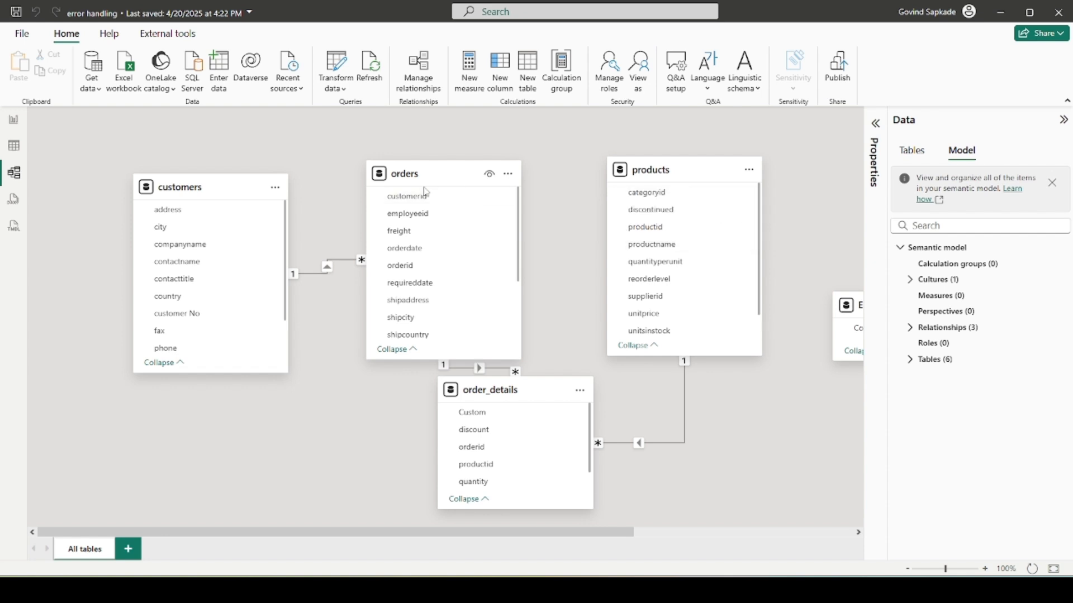
drag(423, 165, 426, 157)
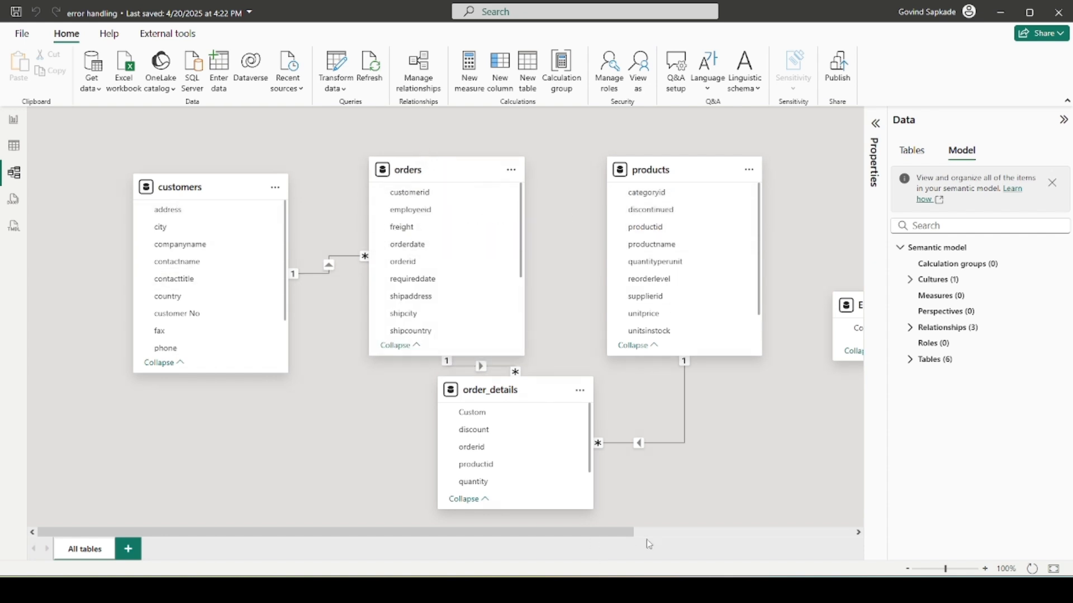
mouse_move(578, 534)
mouse_down()
mouse_move(773, 535)
mouse_move(577, 535)
mouse_up()
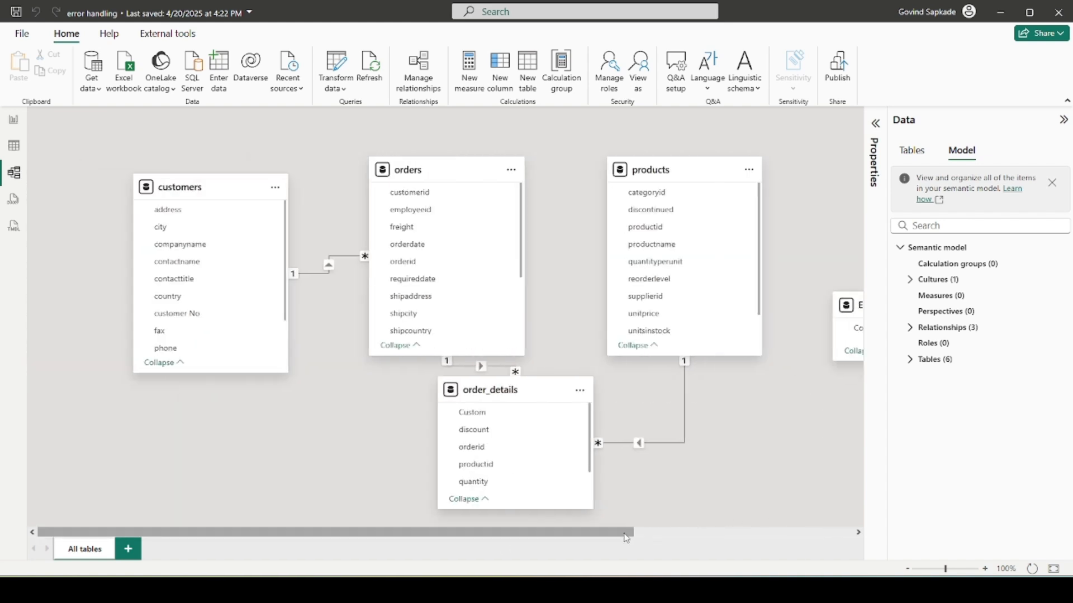
scroll(782, 446, right, 3)
scroll(726, 519, left, 3)
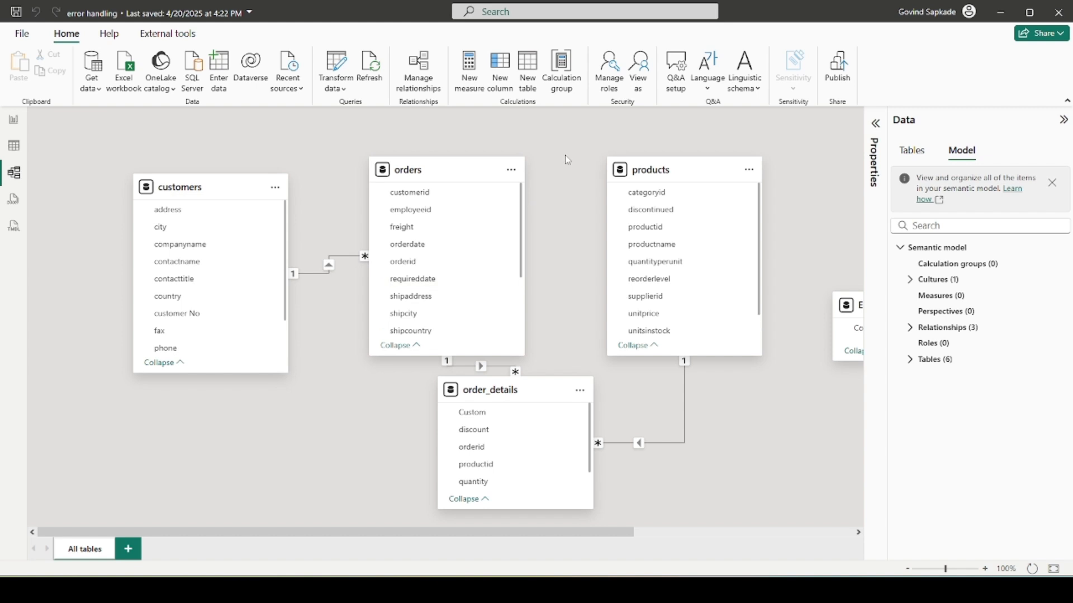
Open the Power Query editor, look through the queries down to EG, and return to the model
click(325, 89)
click(349, 109)
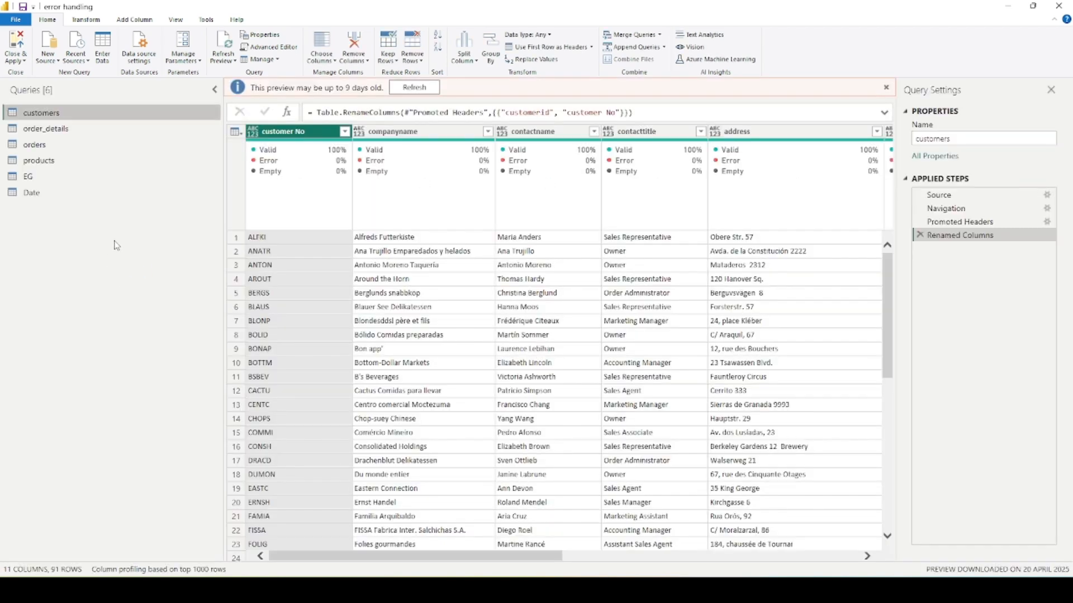
key(Down)
key(Down)
key(Down)
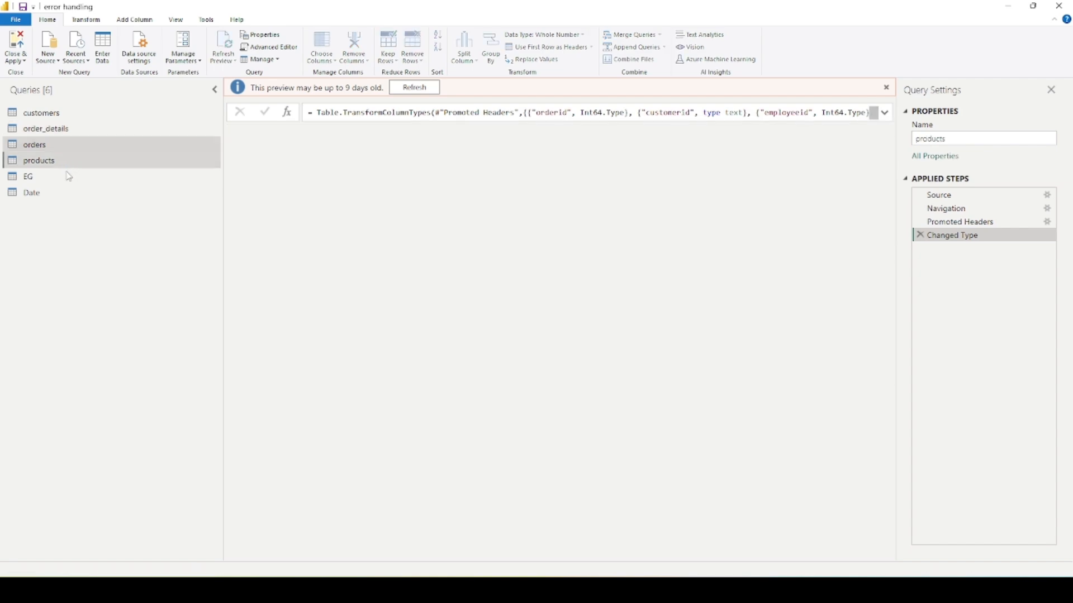
click(69, 177)
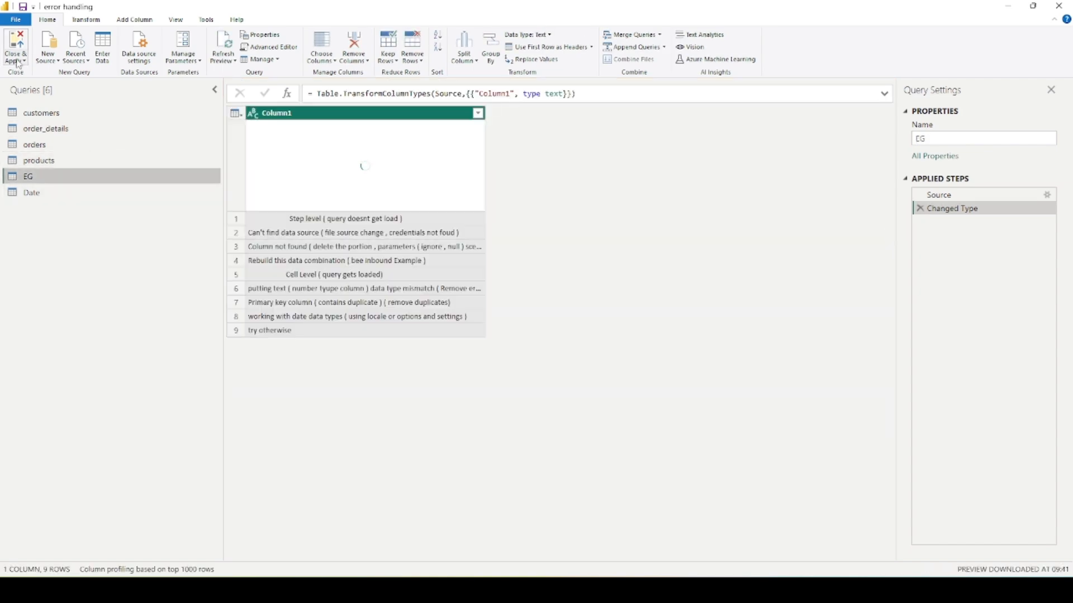
click(15, 58)
click(45, 97)
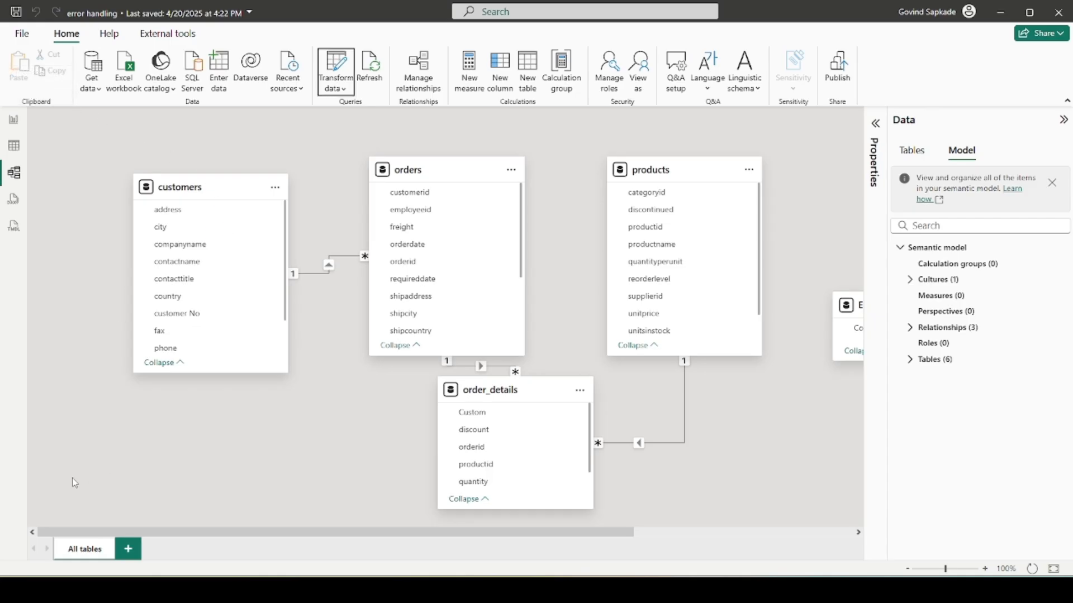
Return to the report view and inspect the fields used by the customer orders table visual
click(14, 120)
click(436, 254)
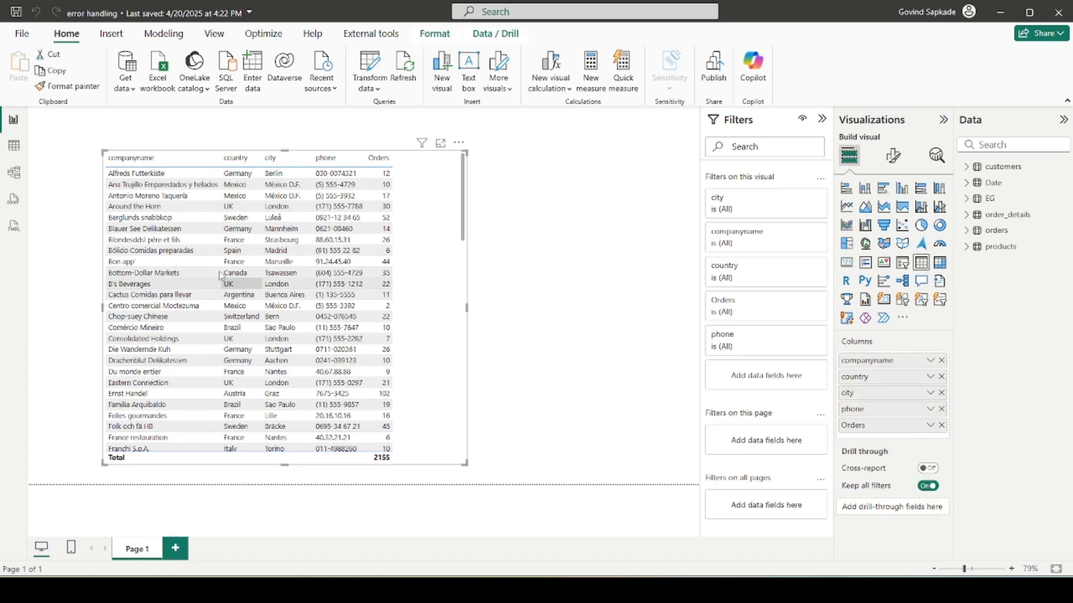
click(557, 249)
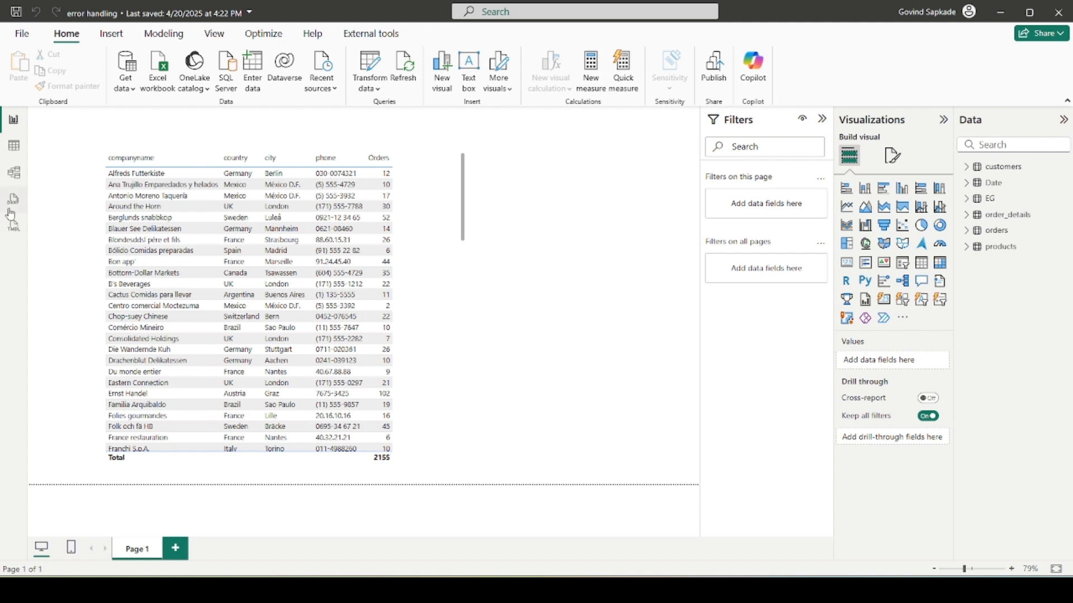
Examine the productid relationship between products and order_details in the model view, widening the Data pane to read the full relationship names
click(15, 174)
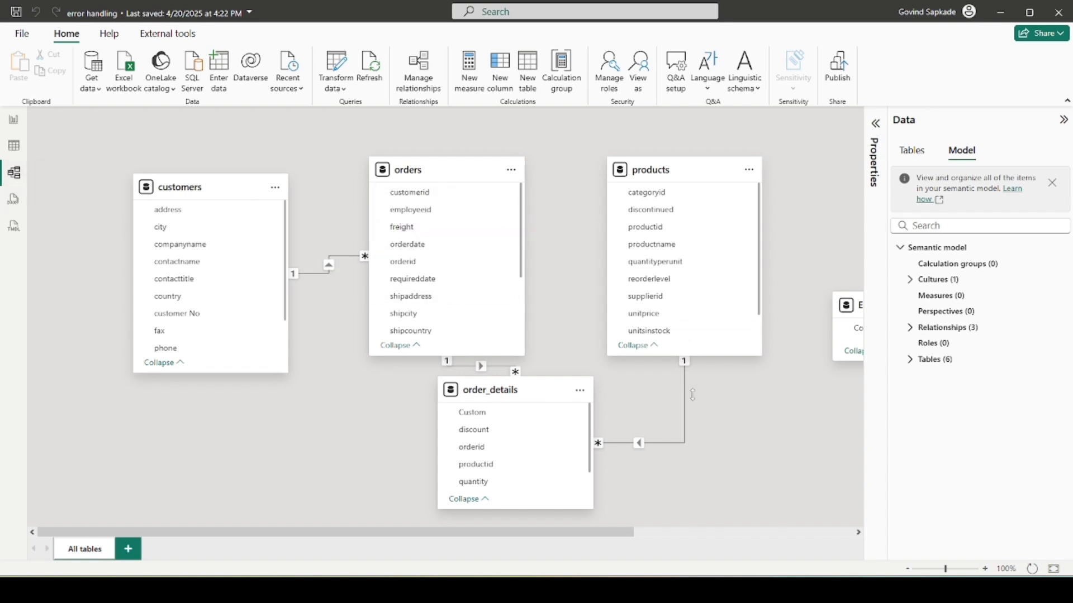
click(685, 411)
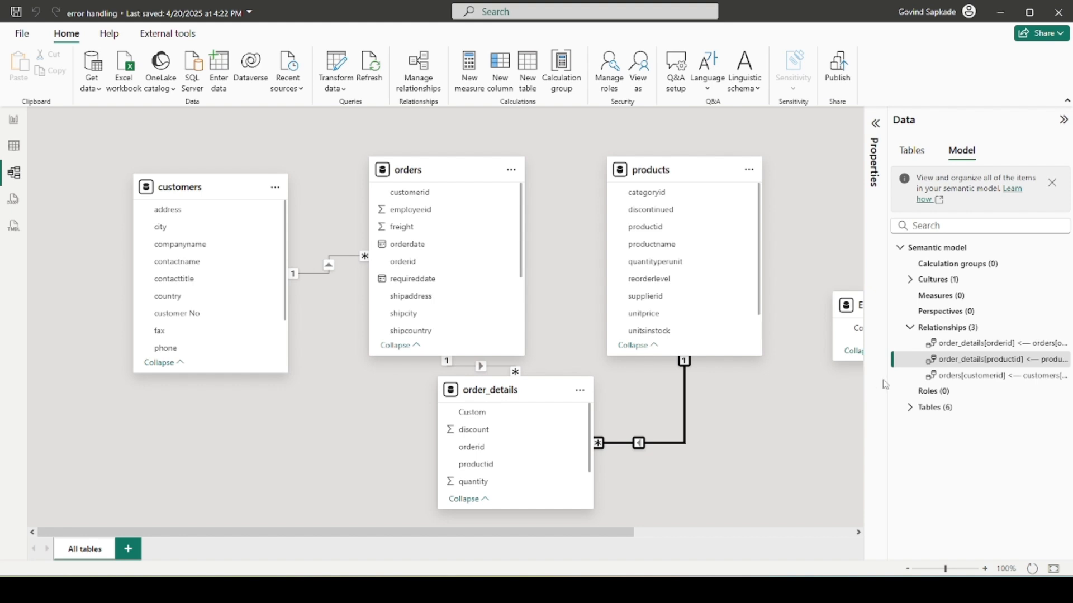
drag(887, 379, 824, 379)
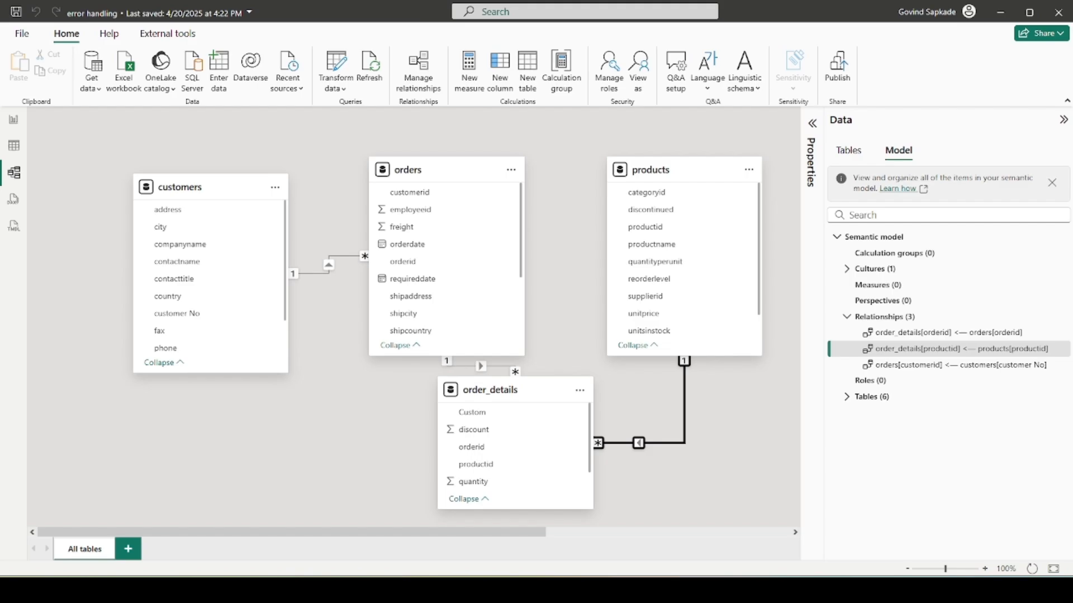
Switch to the northwind workbook in Excel and copy the Chai record from row 2 over row 79 of the products sheet
click(629, 529)
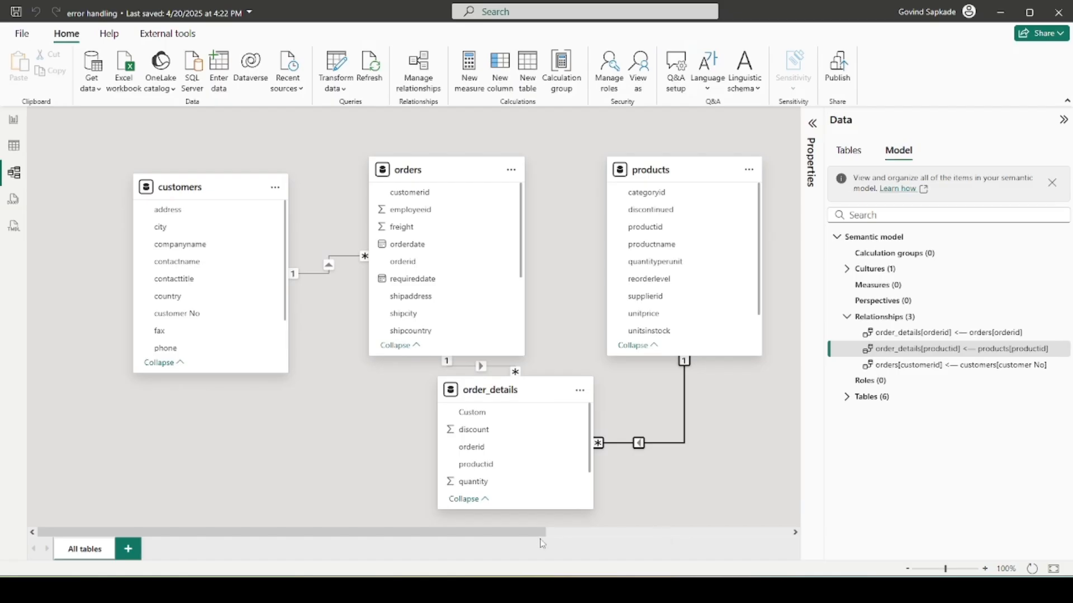
click(627, 591)
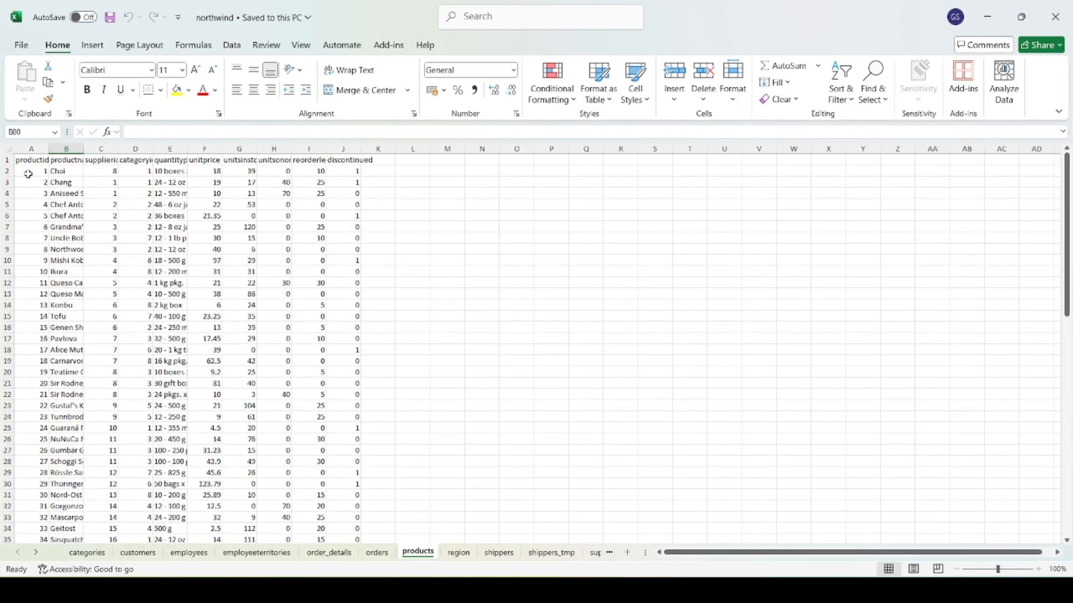
drag(31, 171, 345, 169)
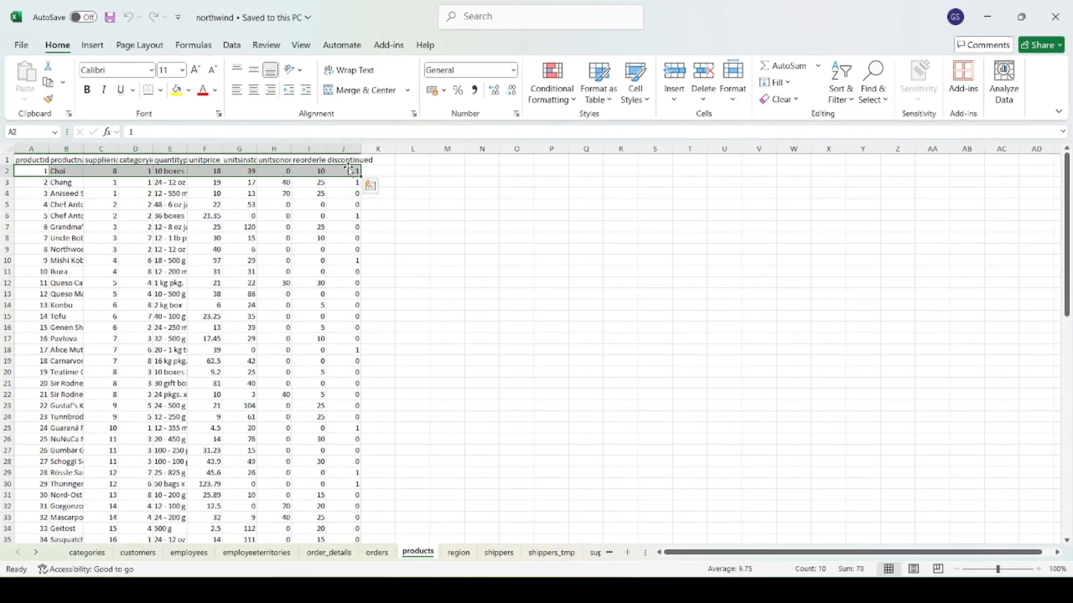
key(ctrl+c)
scroll(285, 246, down, 18)
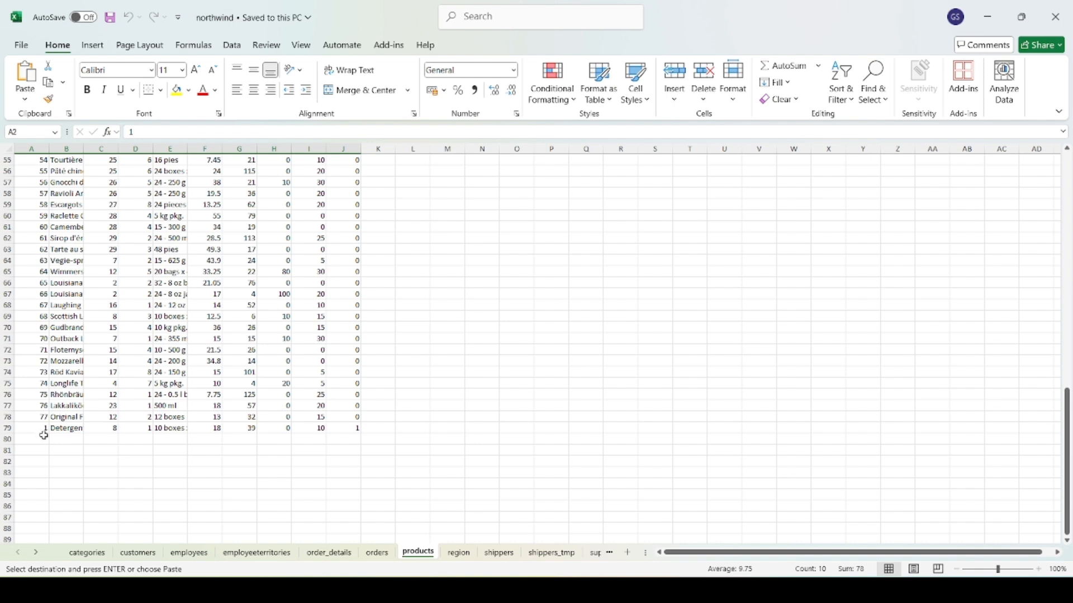
drag(43, 428, 344, 429)
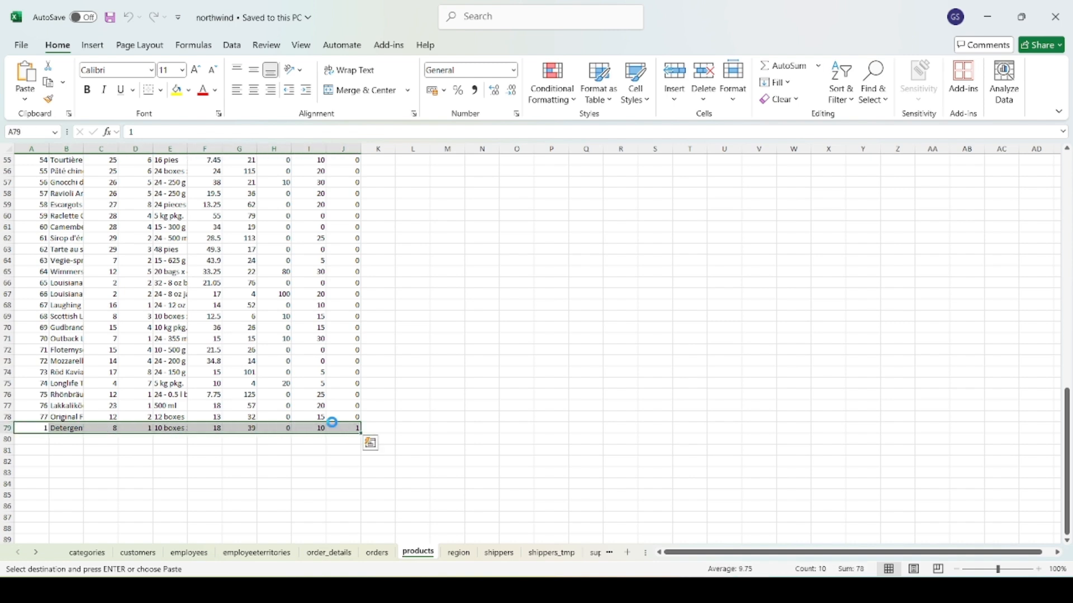
key(ctrl+v)
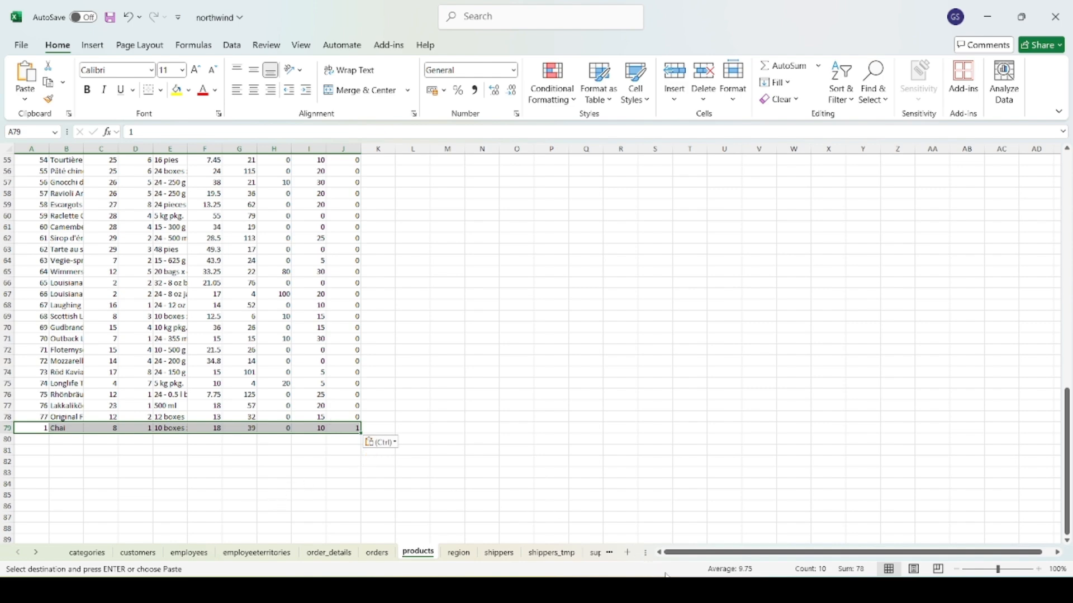
Switch to Power BI, open the products query in the Power Query editor, and check its rows for duplicate productid values
click(701, 551)
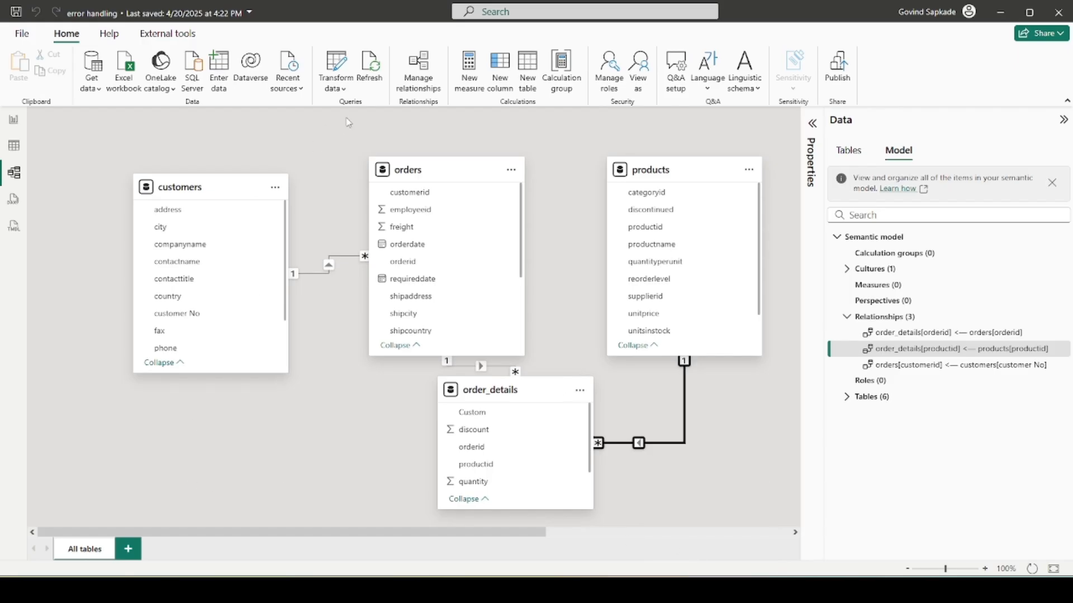
click(335, 85)
click(347, 111)
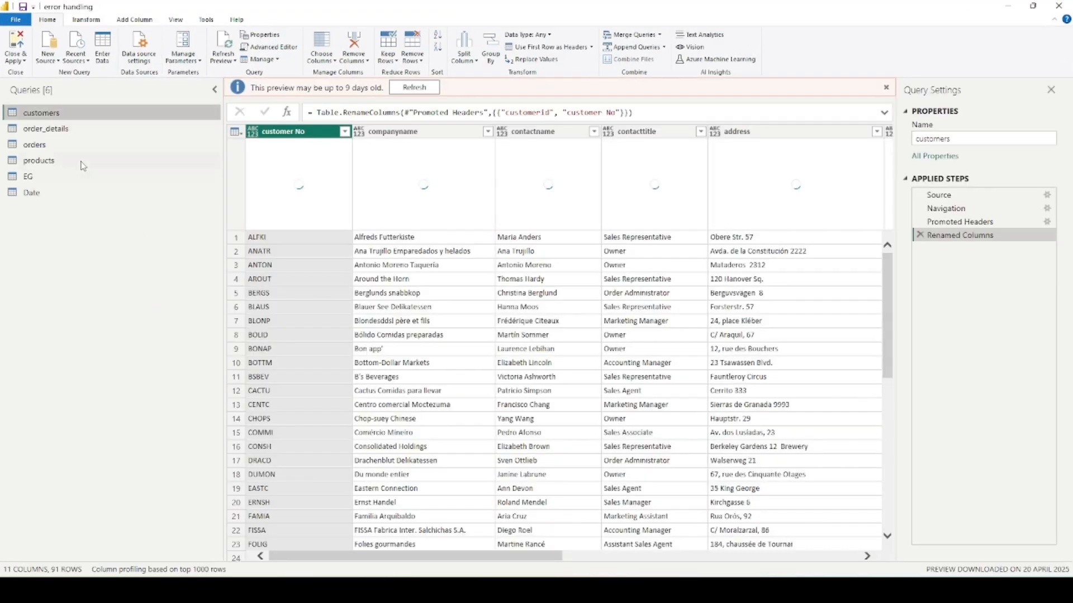
click(81, 162)
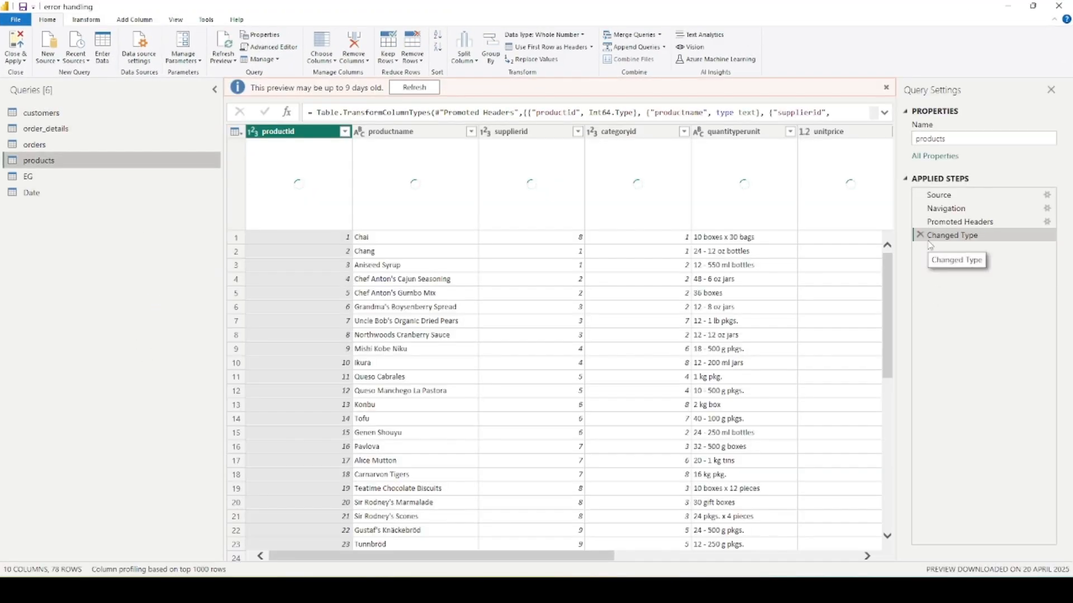
scroll(346, 331, down, 8)
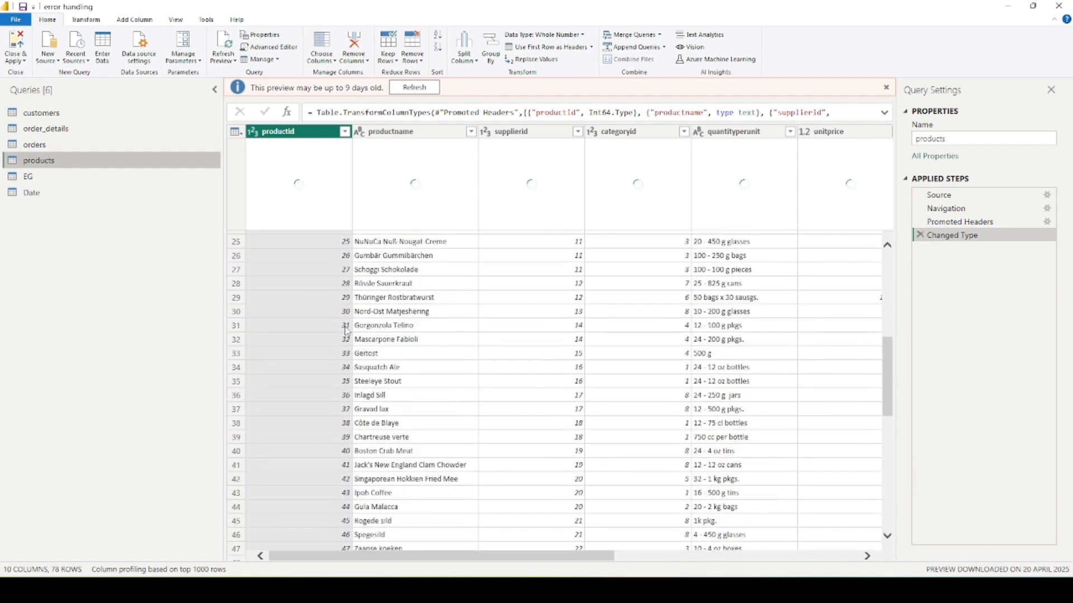
scroll(345, 331, up, 8)
scroll(335, 329, down, 7)
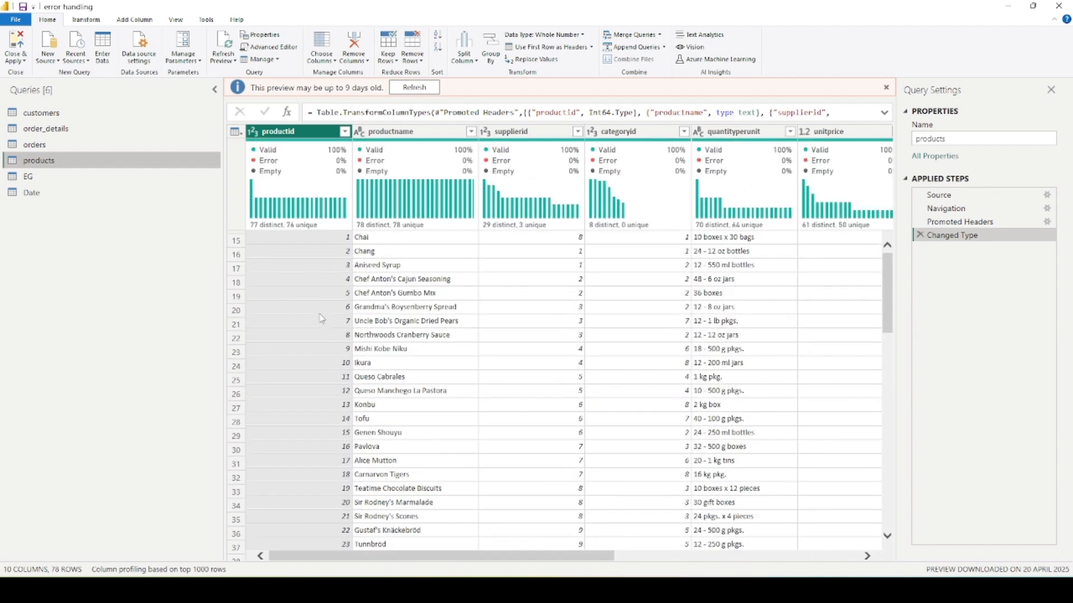
scroll(318, 307, up, 7)
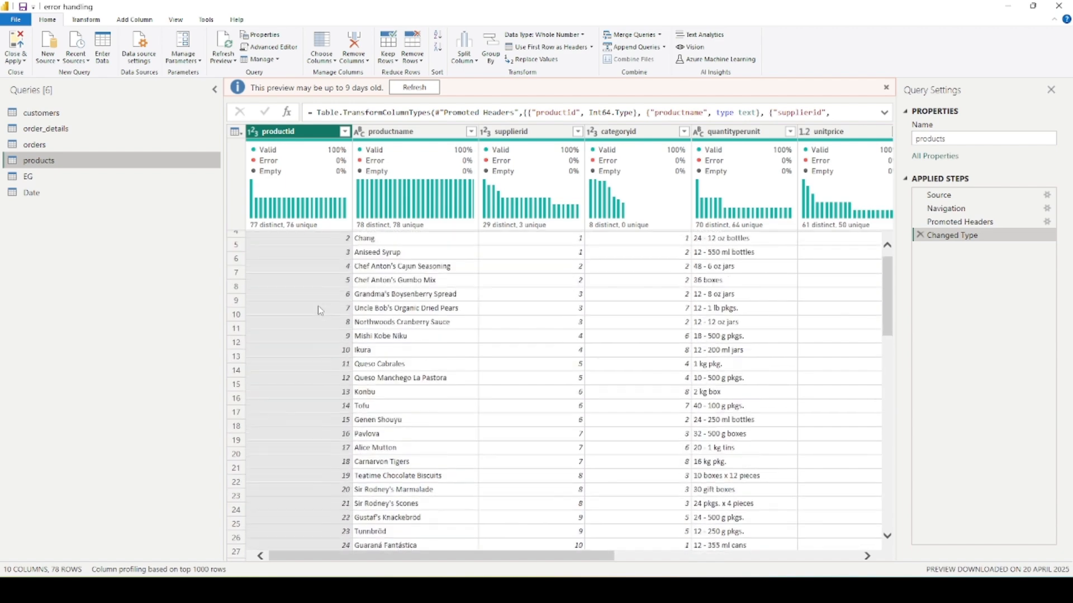
scroll(316, 307, down, 18)
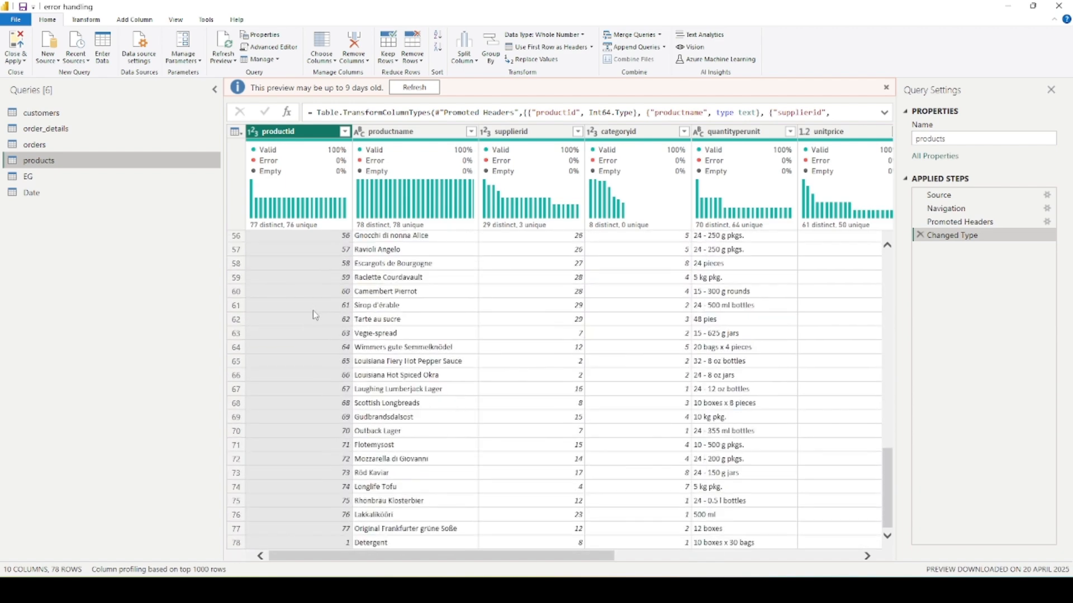
scroll(314, 311, up, 18)
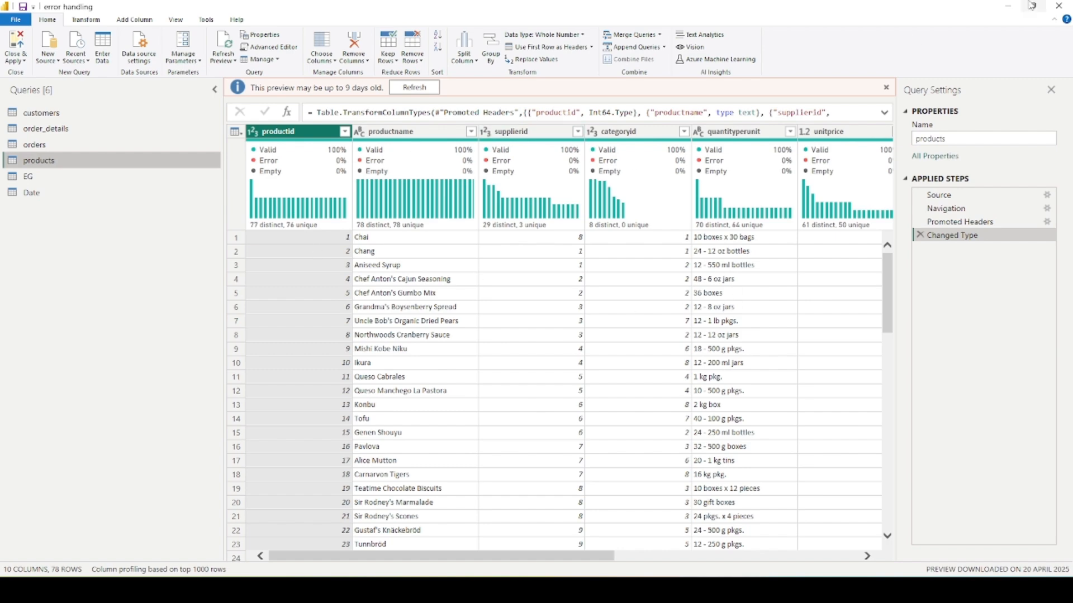
click(1009, 8)
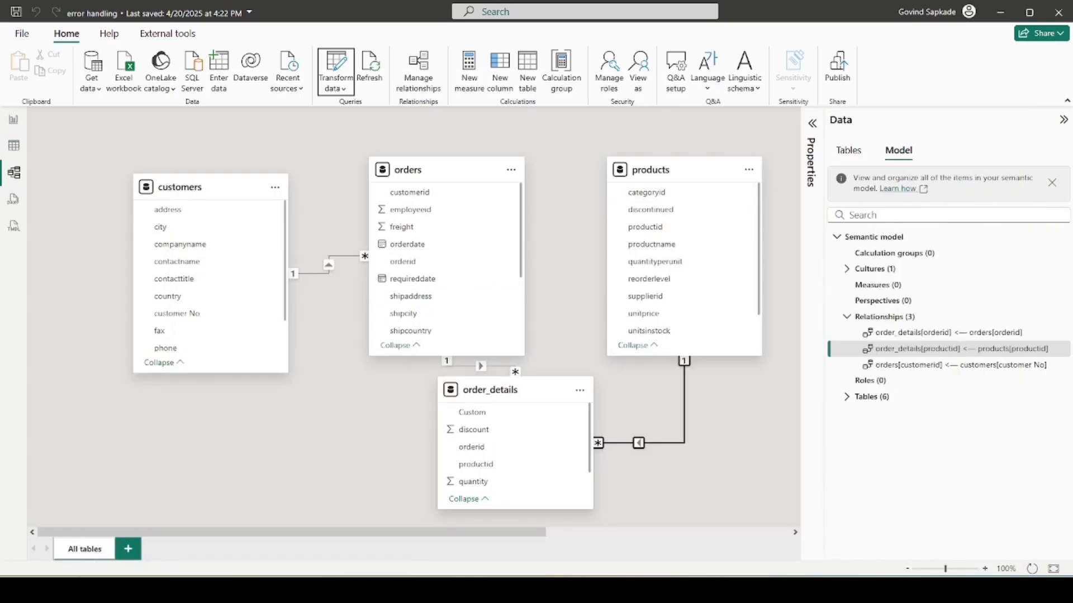
Switch back to the northwind workbook in Excel and copy the Chang record from row 3 into row 80 of the products sheet
click(634, 531)
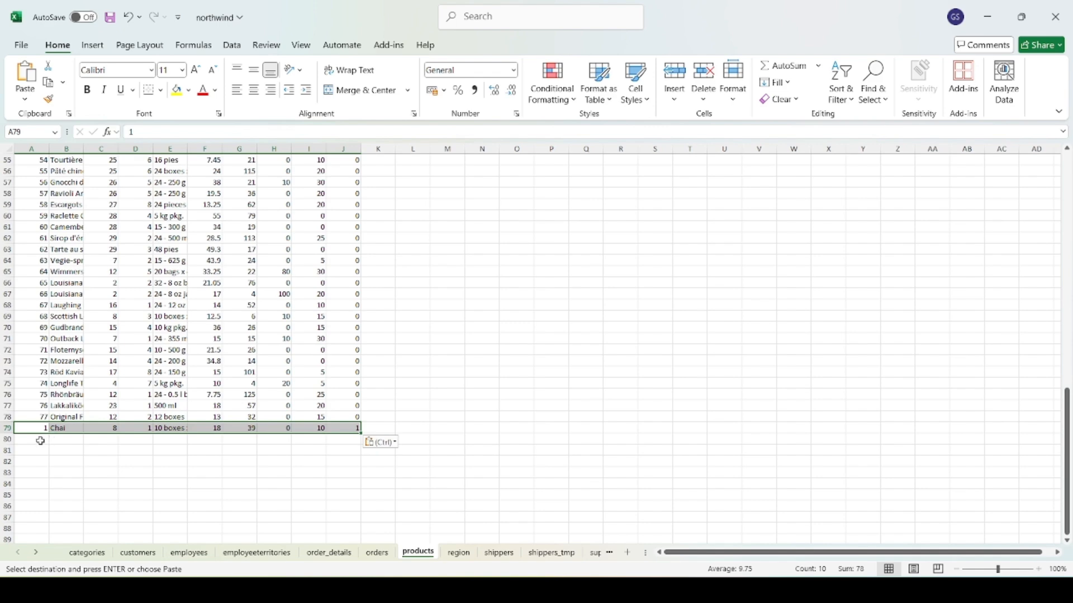
scroll(42, 347, up, 20)
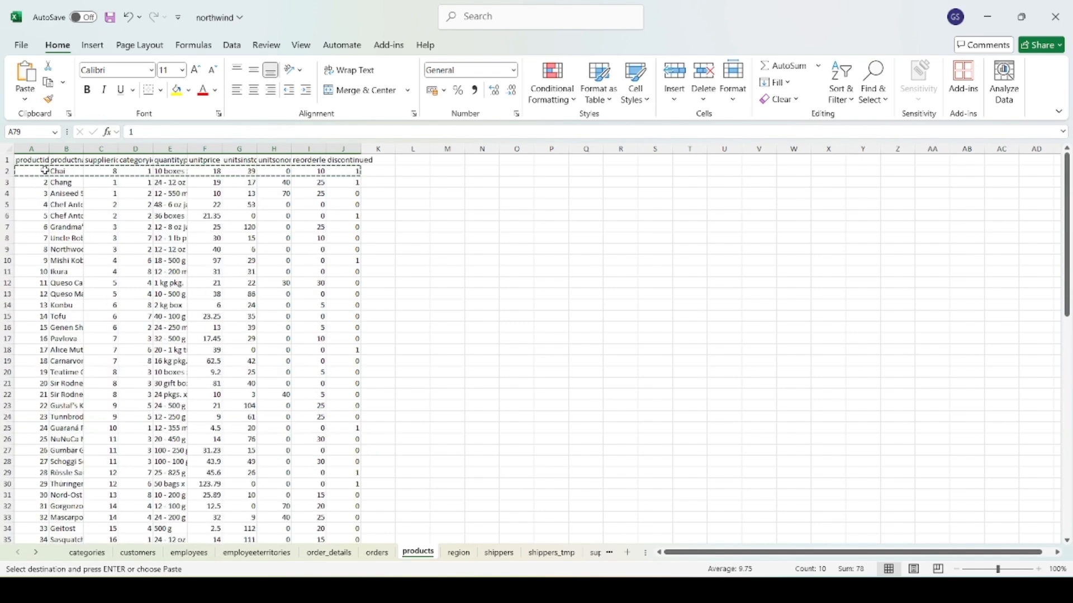
drag(39, 182, 352, 185)
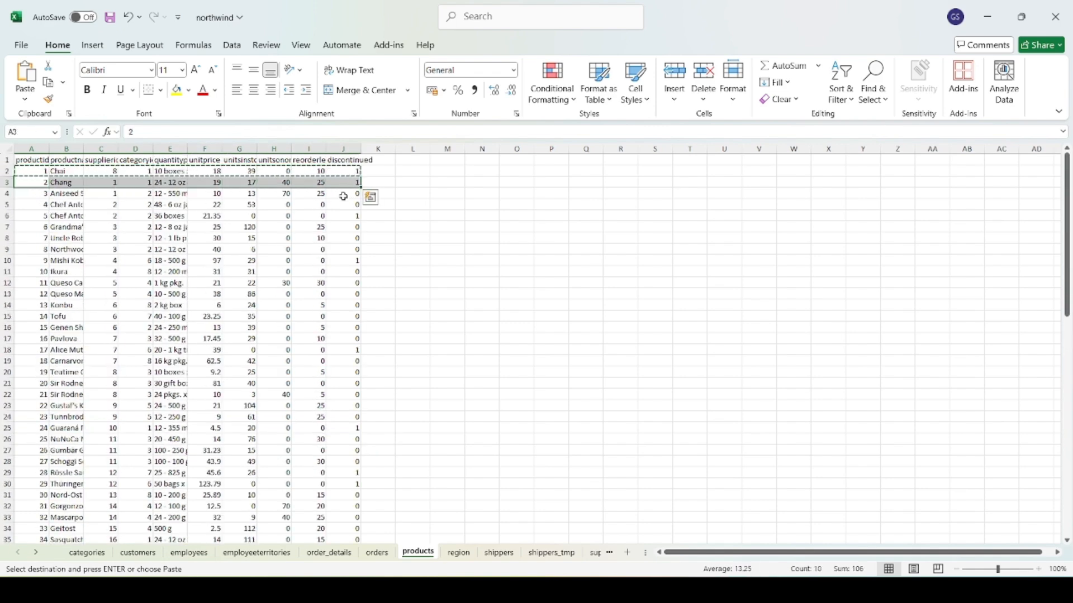
scroll(347, 388, down, 9)
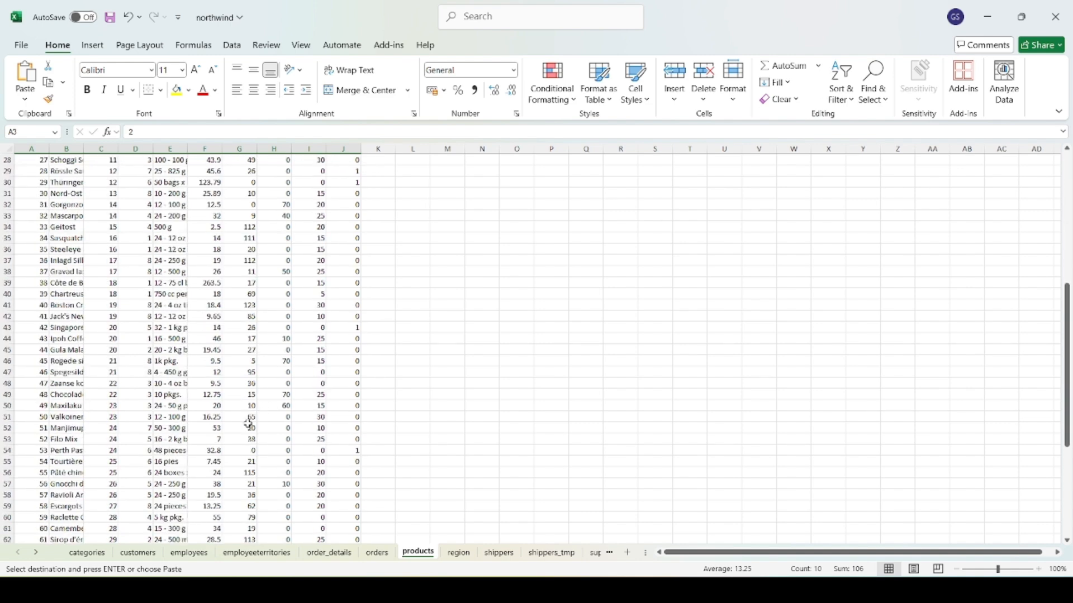
scroll(249, 424, down, 9)
click(39, 439)
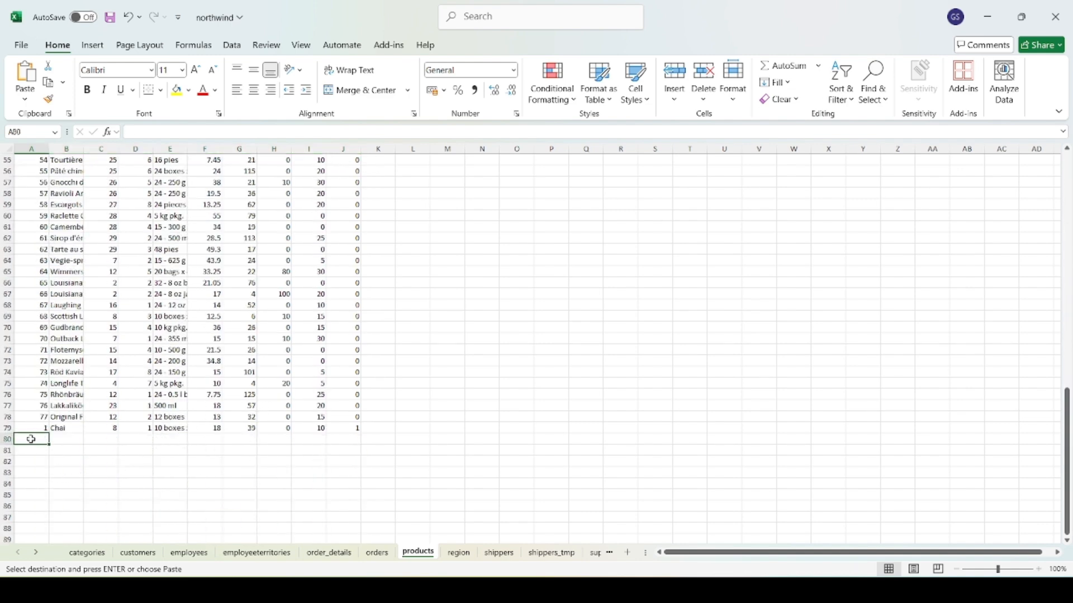
key(ctrl+v)
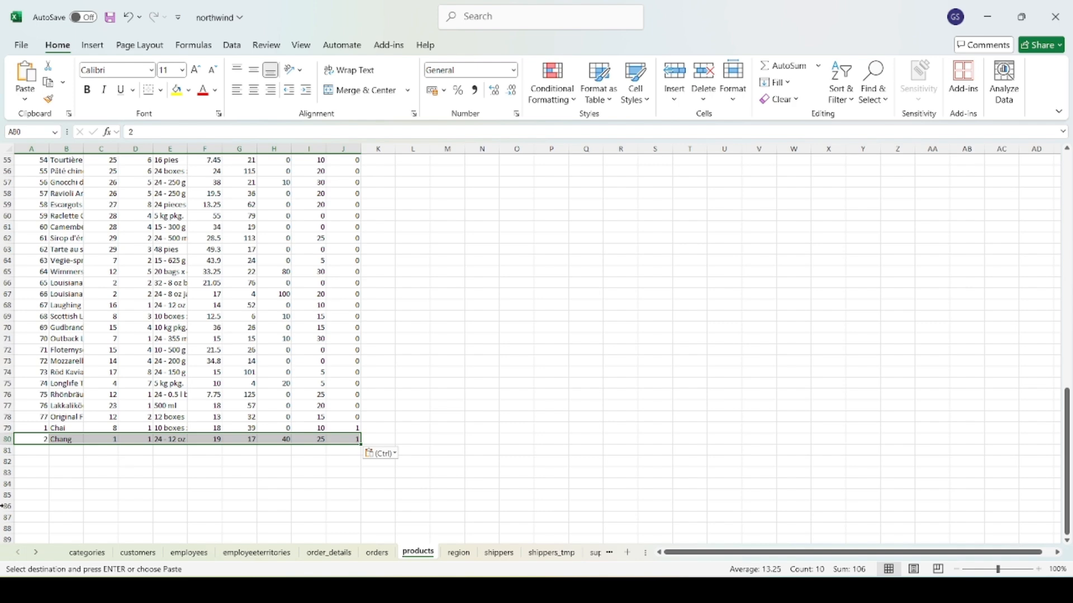
Switch to Power BI, refresh the data, and read the products table's entry in the refresh results
click(987, 17)
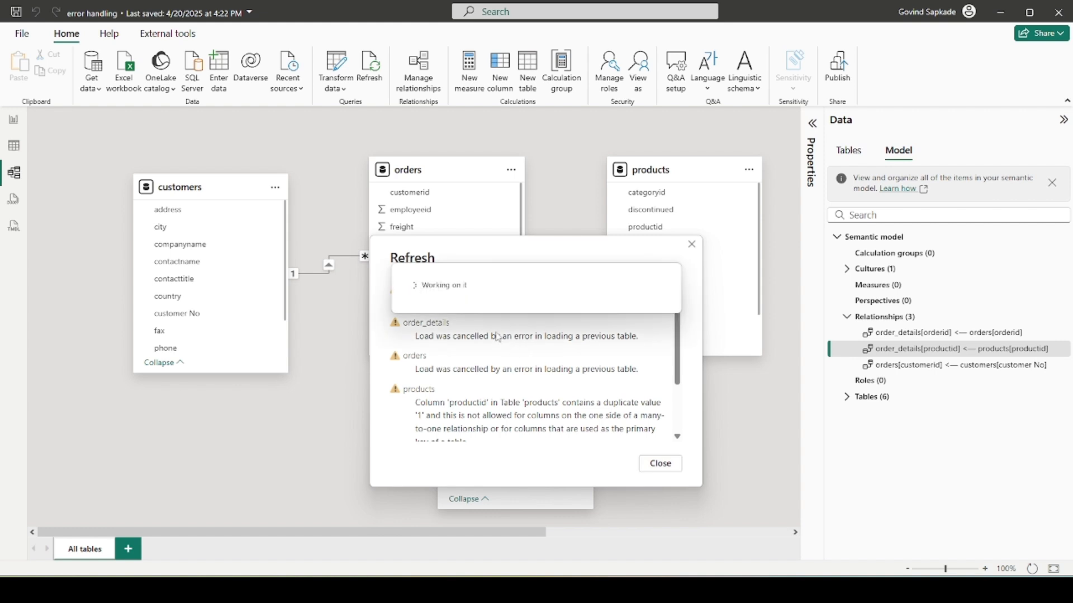
scroll(461, 339, down, 2)
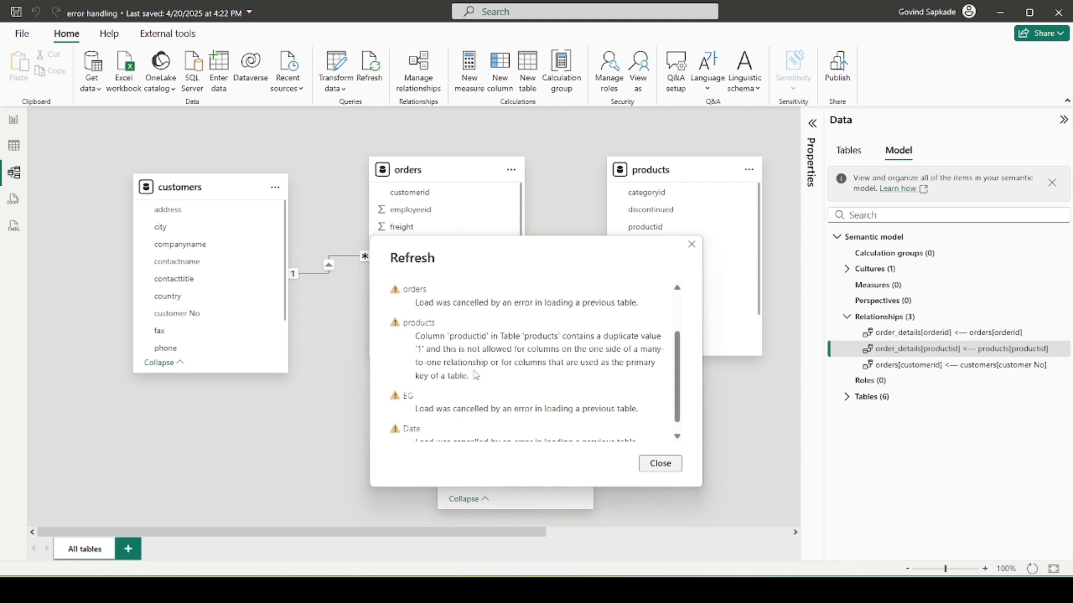
click(692, 244)
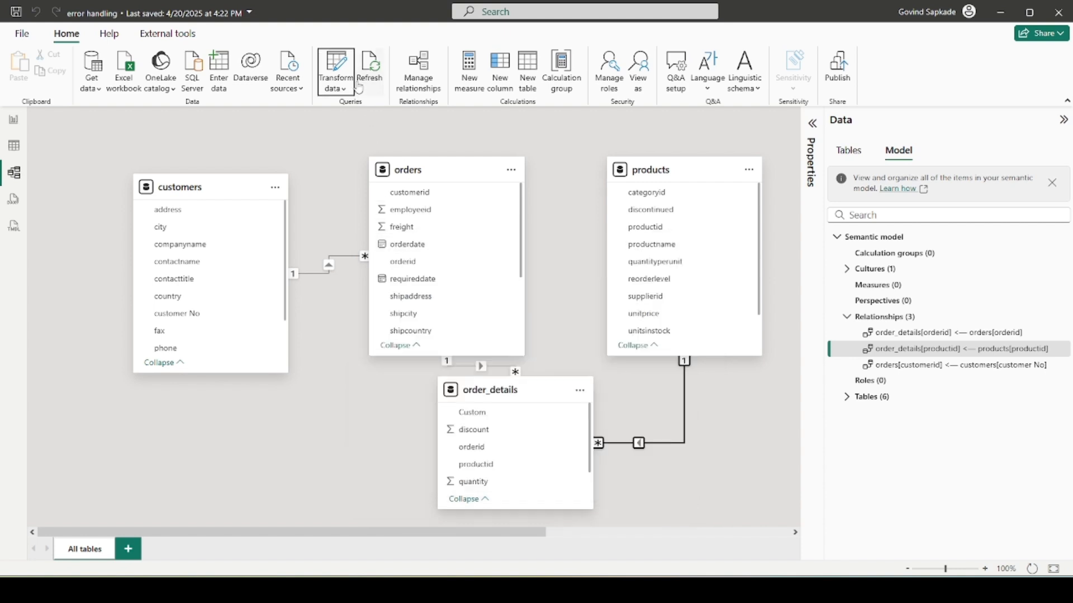
Open the products query in the Power Query editor and remove duplicates based on the productid column
click(338, 84)
click(371, 115)
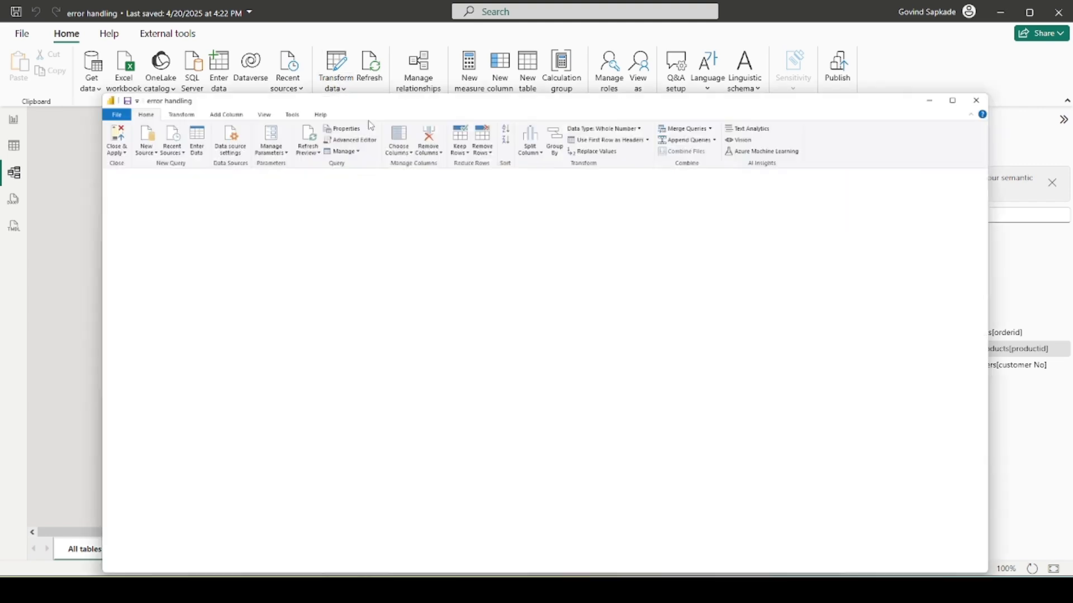
click(978, 60)
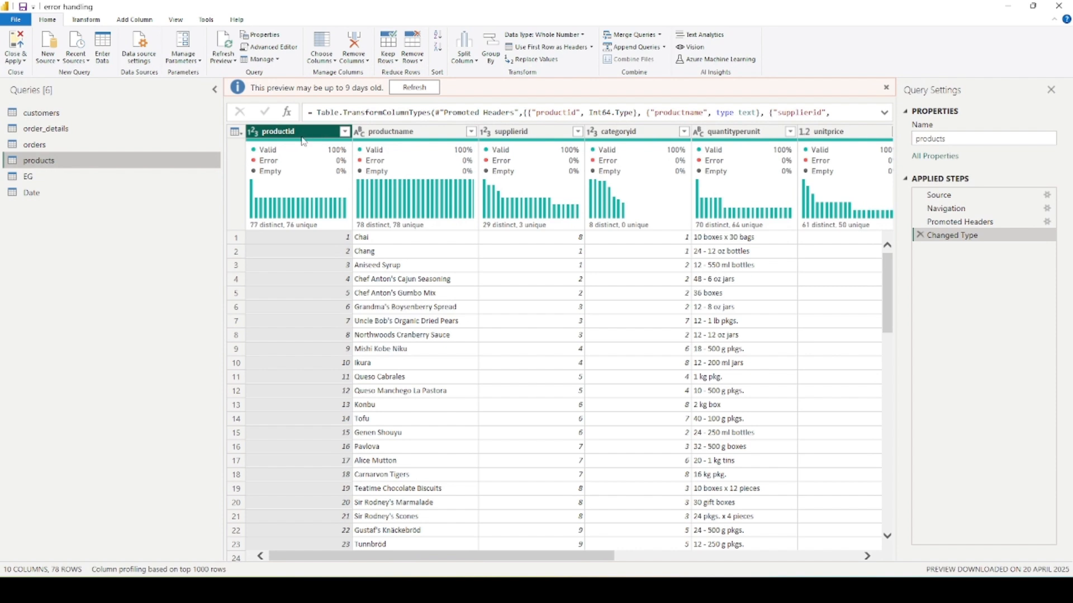
mouse_move(300, 151)
right_click(286, 133)
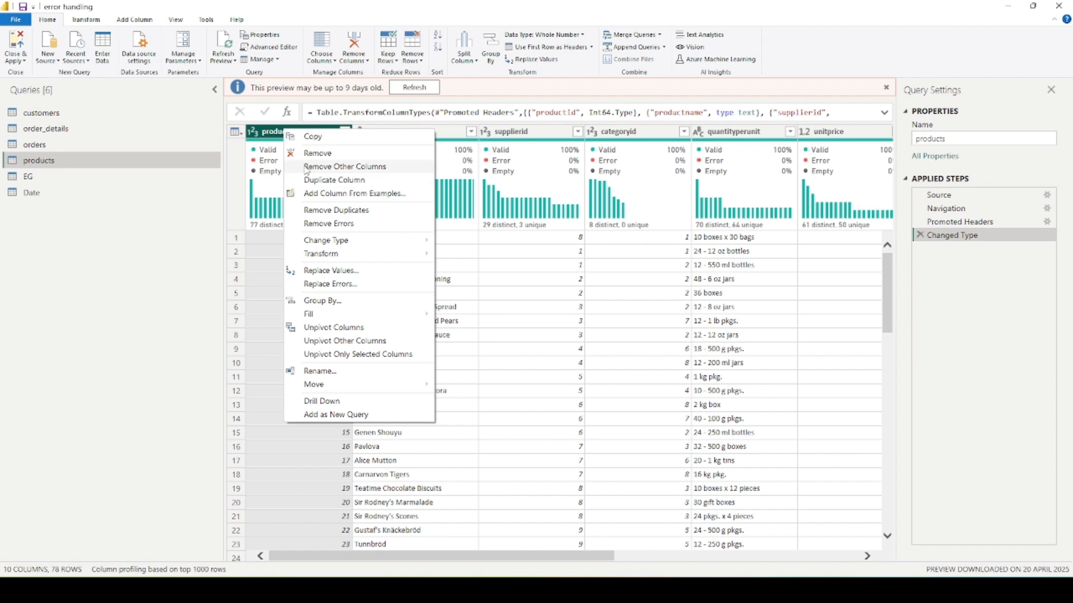
click(352, 215)
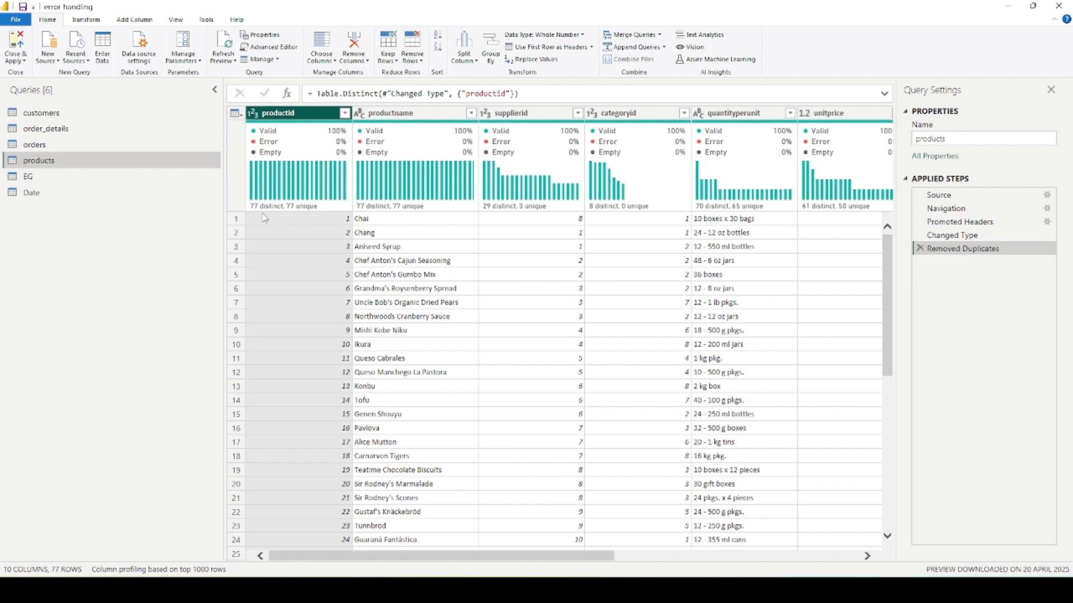
Compare productid's distinct and unique counts between the Changed Type and Removed Duplicates steps of the products query
mouse_move(263, 214)
click(957, 237)
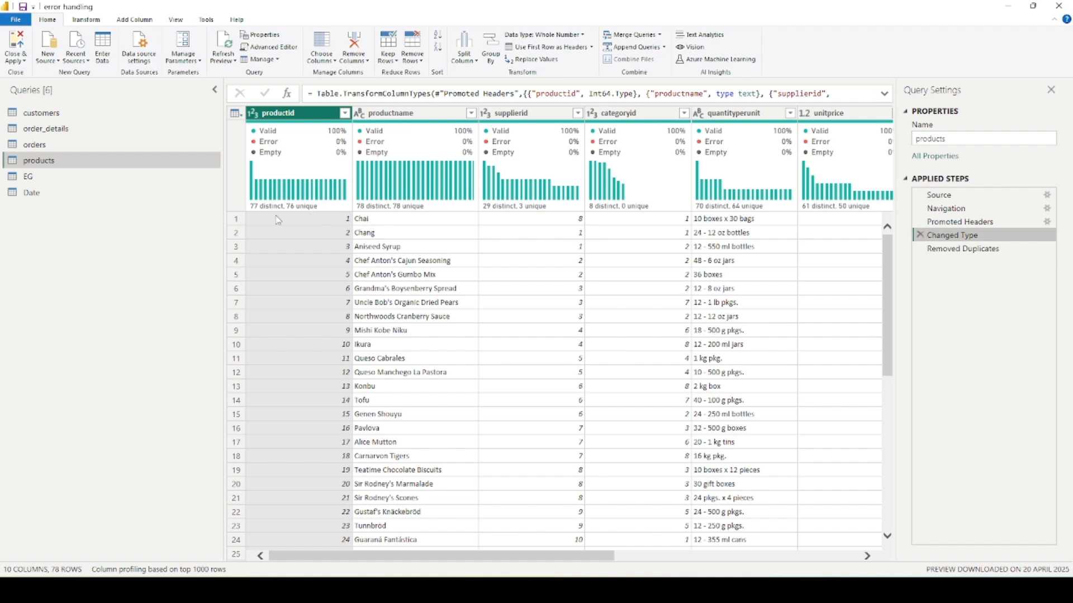
mouse_move(311, 211)
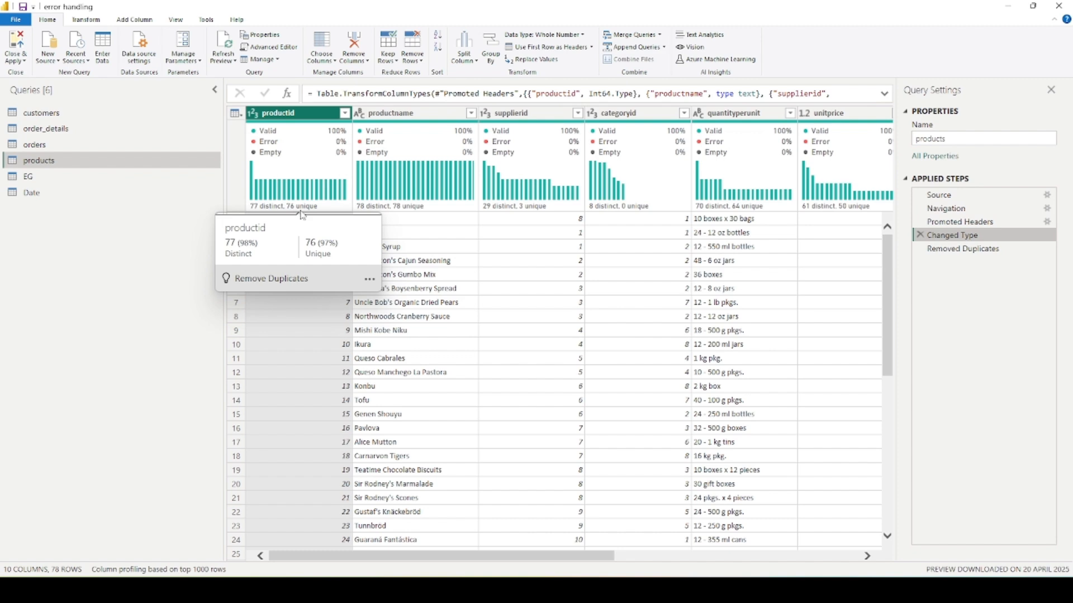
click(961, 249)
mouse_move(285, 215)
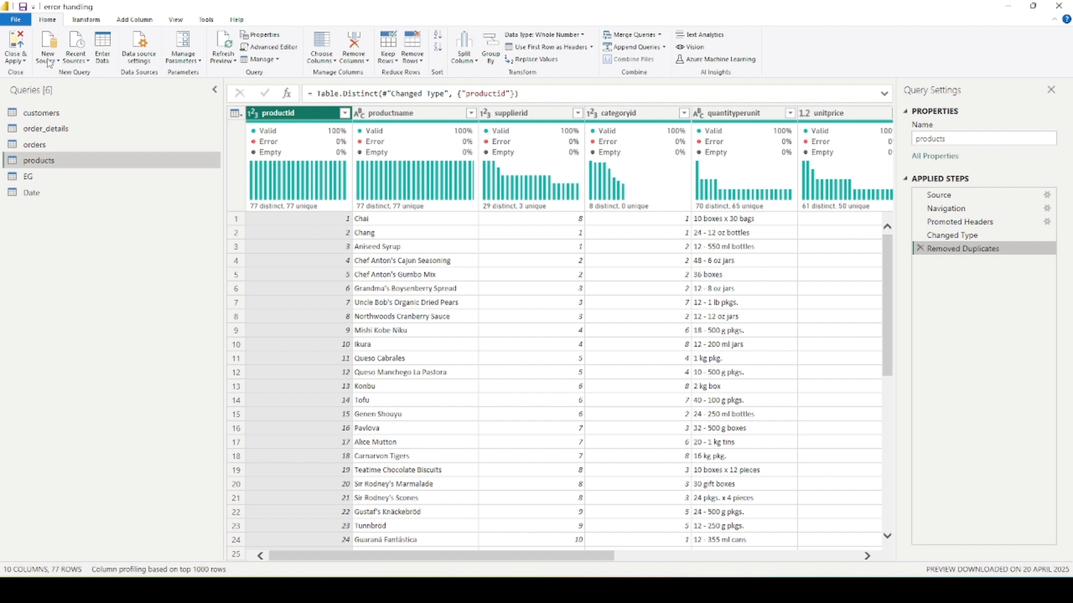
Apply the query changes and refresh the model's data, reviewing the load results for each table
click(25, 62)
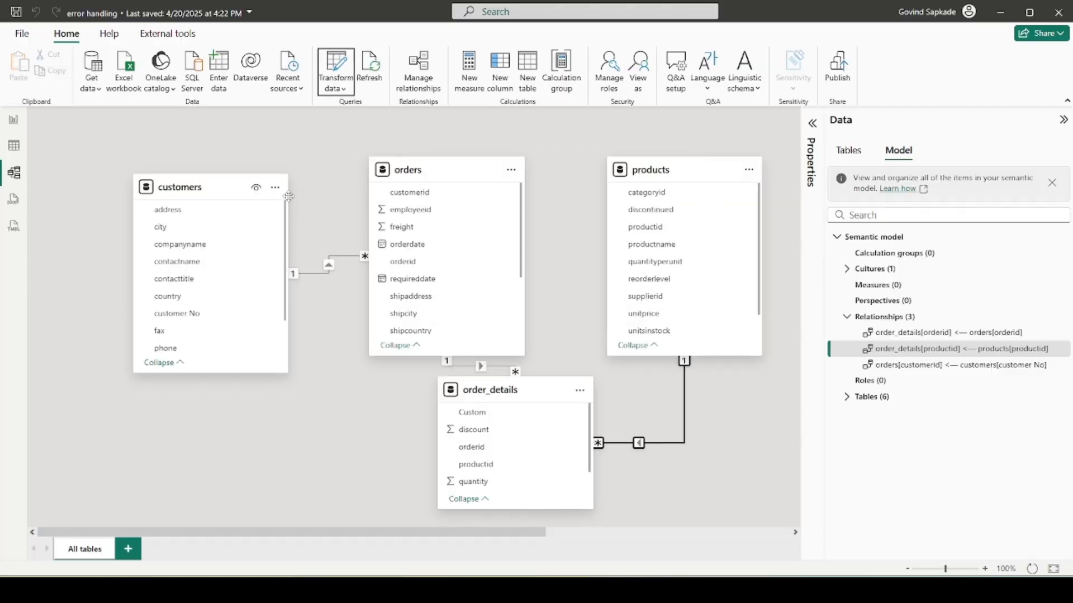
click(370, 73)
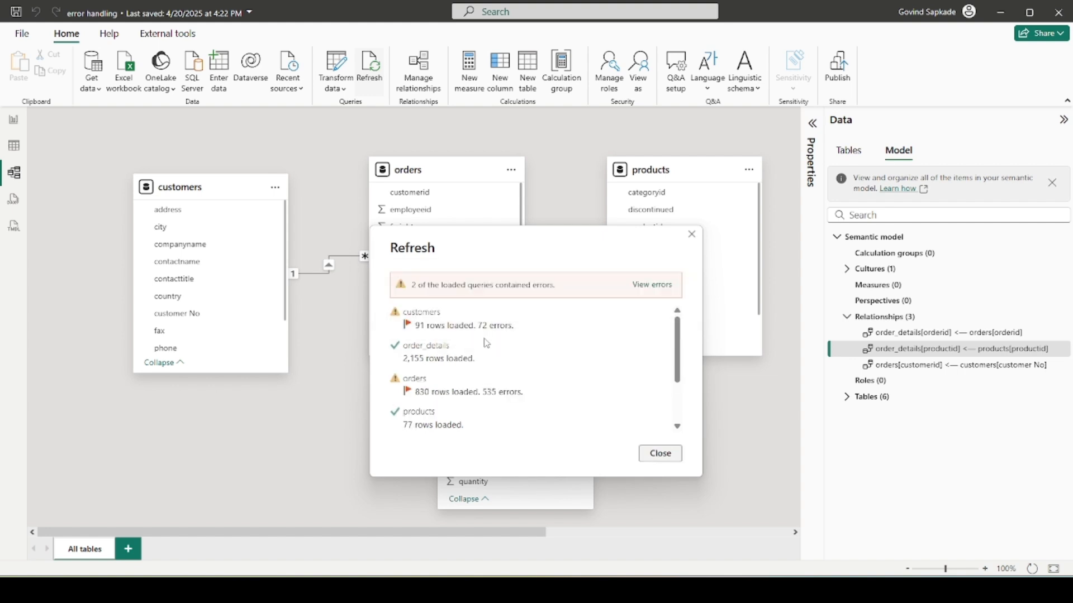
scroll(476, 363, down, 1)
scroll(476, 365, down, 1)
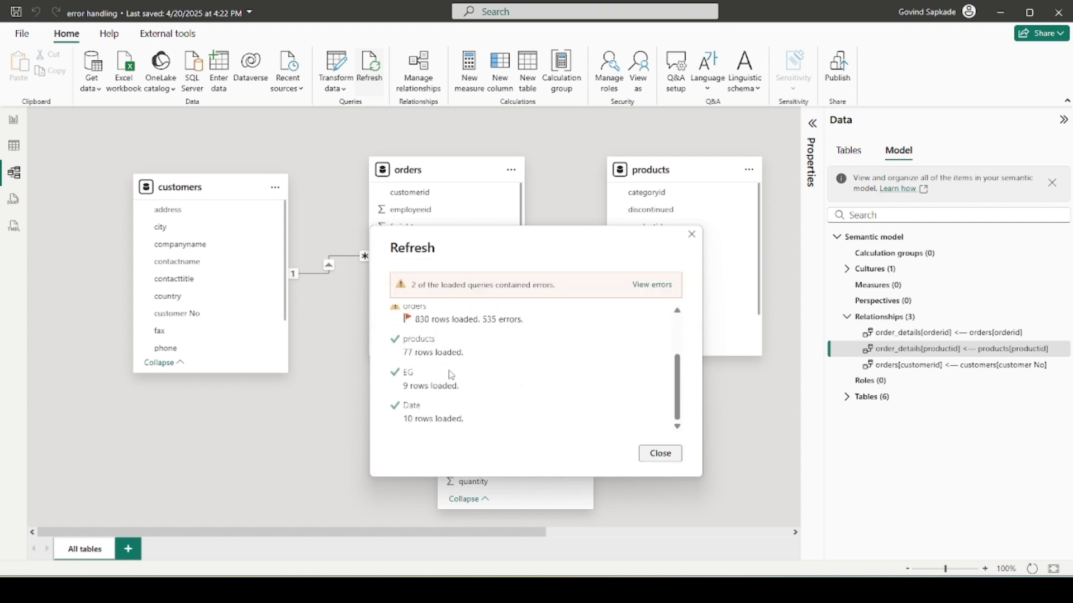
scroll(452, 375, up, 2)
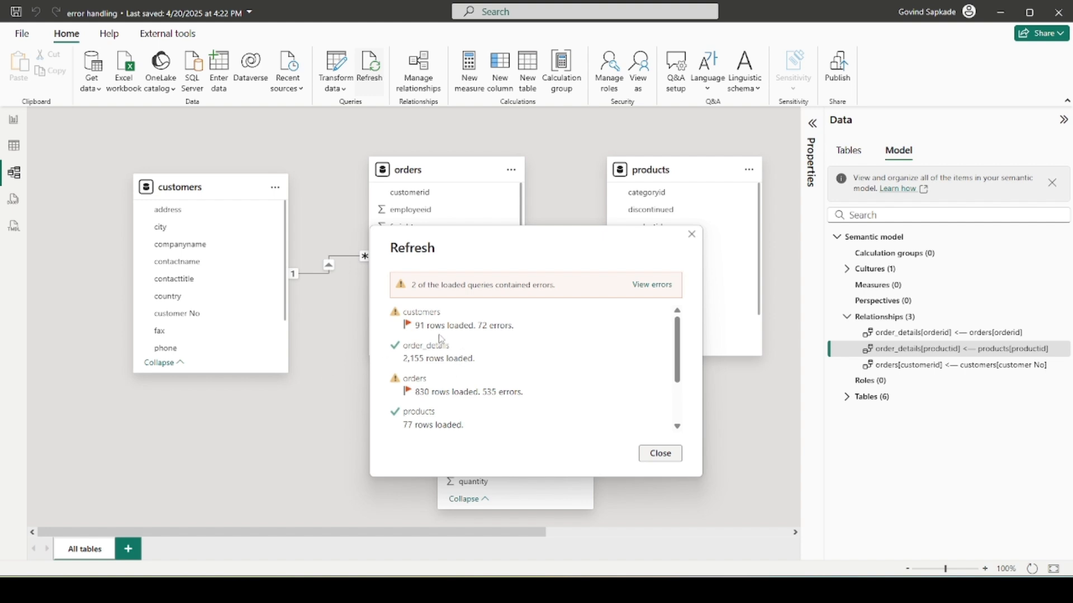
scroll(447, 357, down, 2)
scroll(460, 353, up, 2)
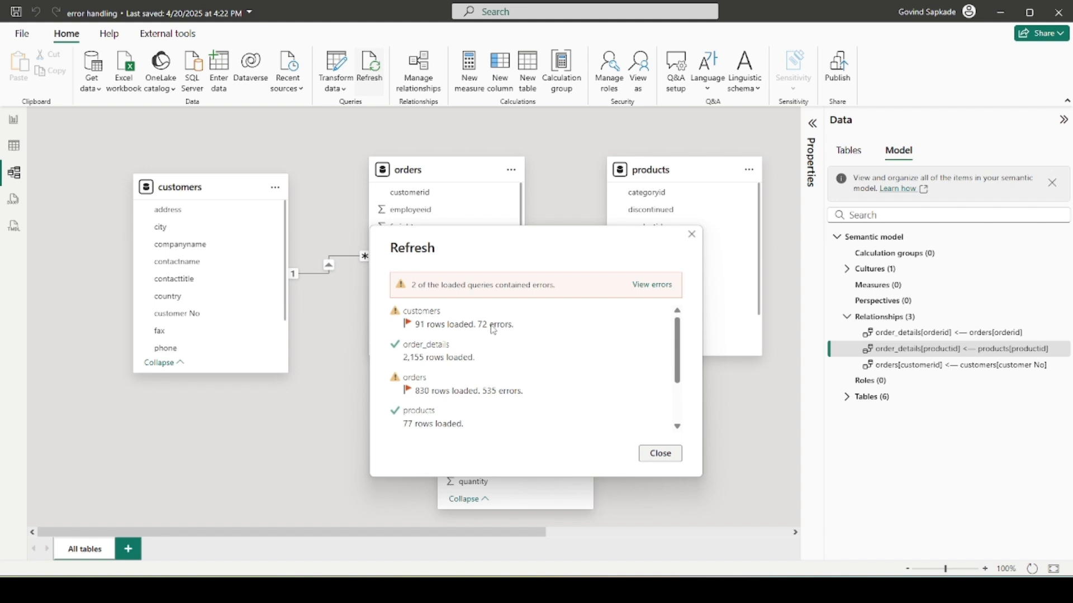
scroll(494, 330, down, 2)
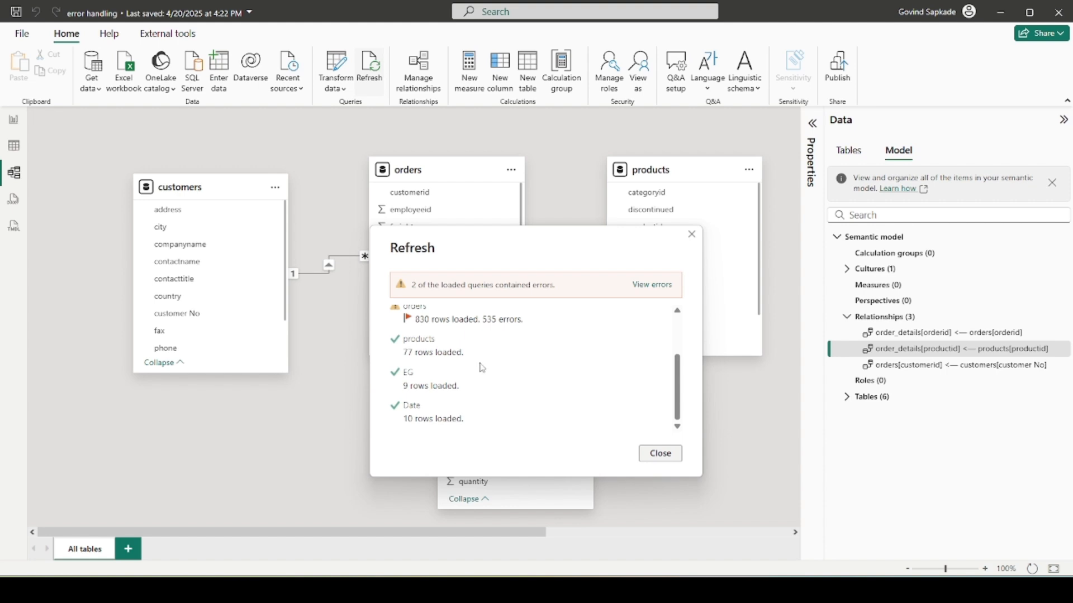
click(668, 453)
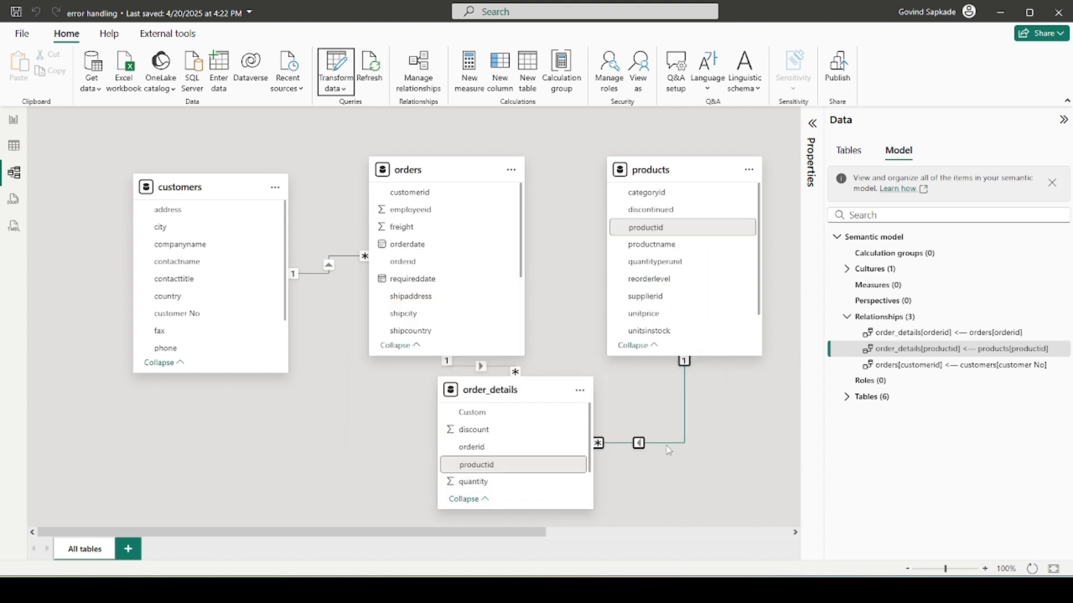